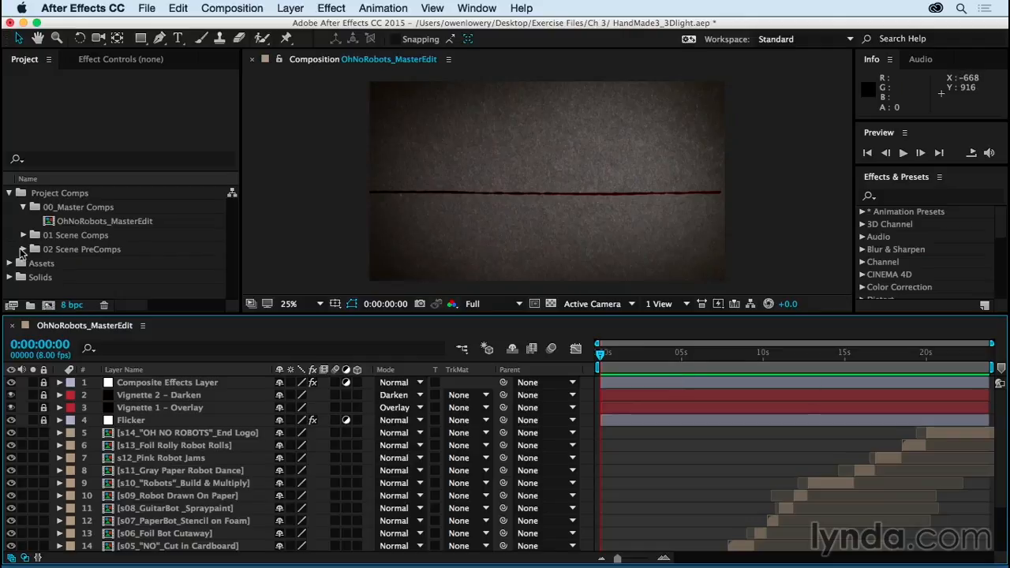
# Step: Open the _OhNoRobots_AltEdit_3Dlayers composition from the 02 Scene PreComps folder
pyautogui.click(23, 250)
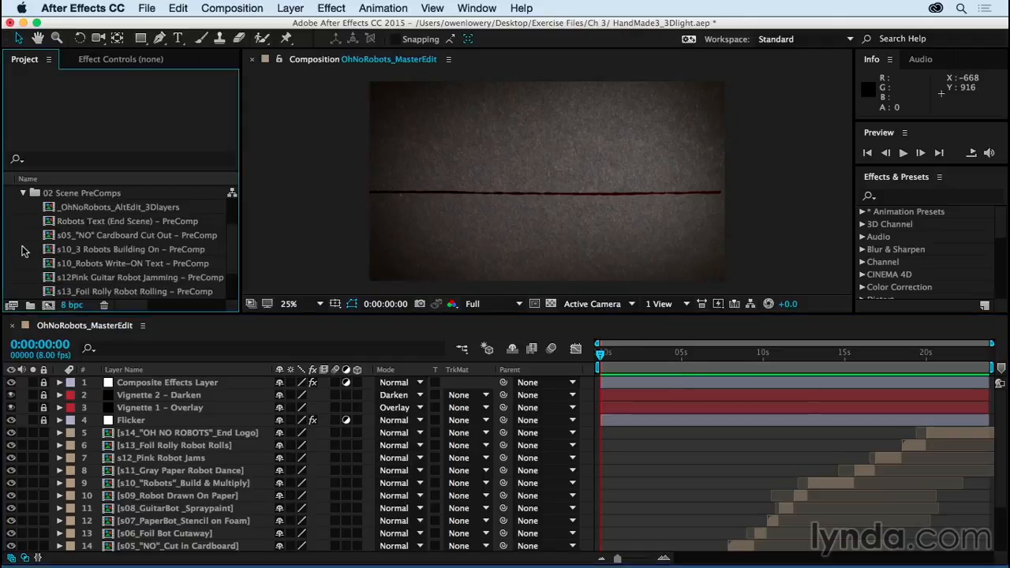
pyautogui.doubleClick(90, 208)
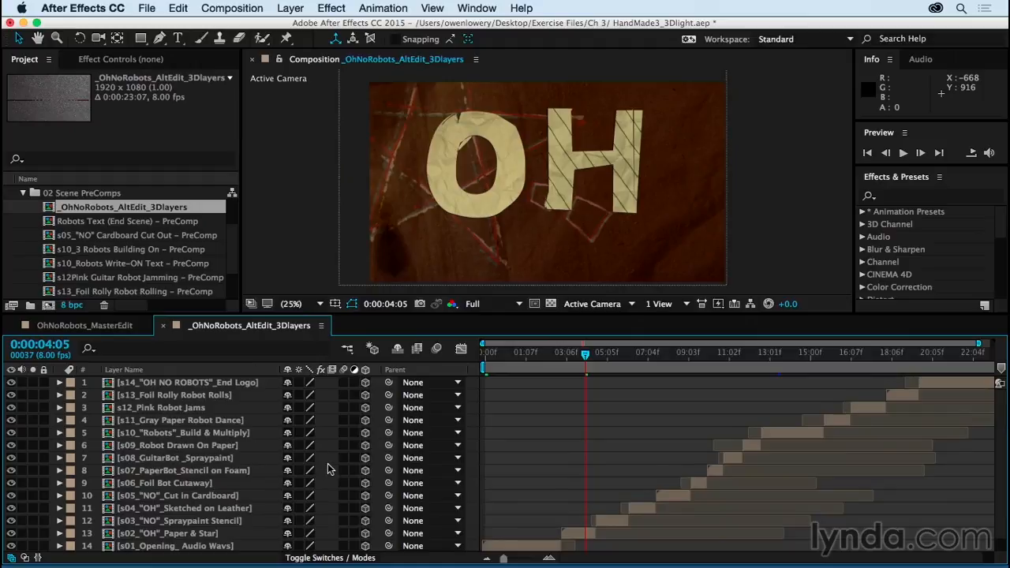
# Step: Switch off the 3D layer setting for the s01, s02 and s03 scene layers and switch it back on
pyautogui.scroll(-1, 329, 469)
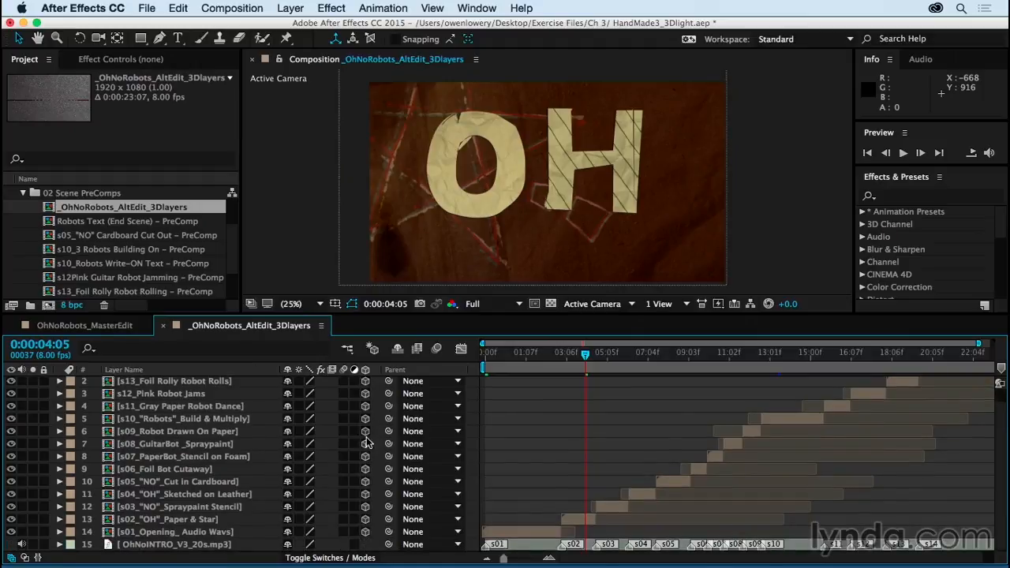
pyautogui.moveTo(365, 537); pyautogui.dragTo(366, 506)
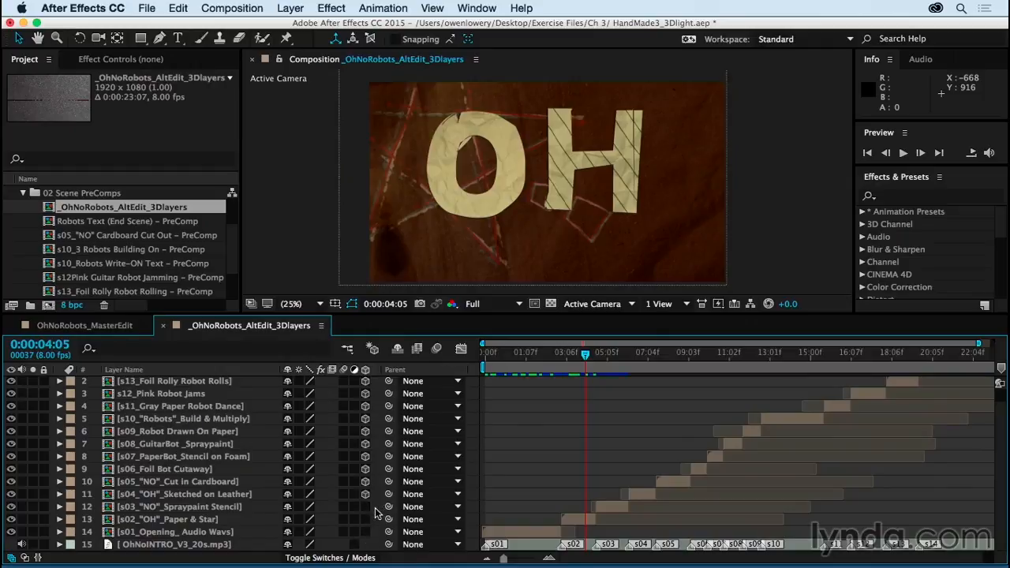
pyautogui.click(365, 507)
pyautogui.click(365, 520)
pyautogui.click(365, 532)
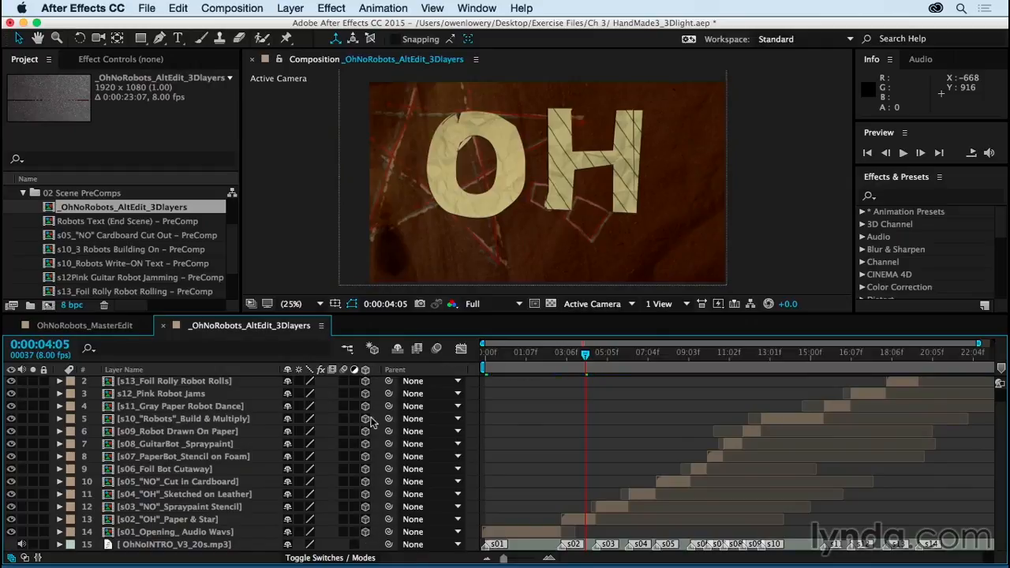
pyautogui.scroll(1, 381, 467)
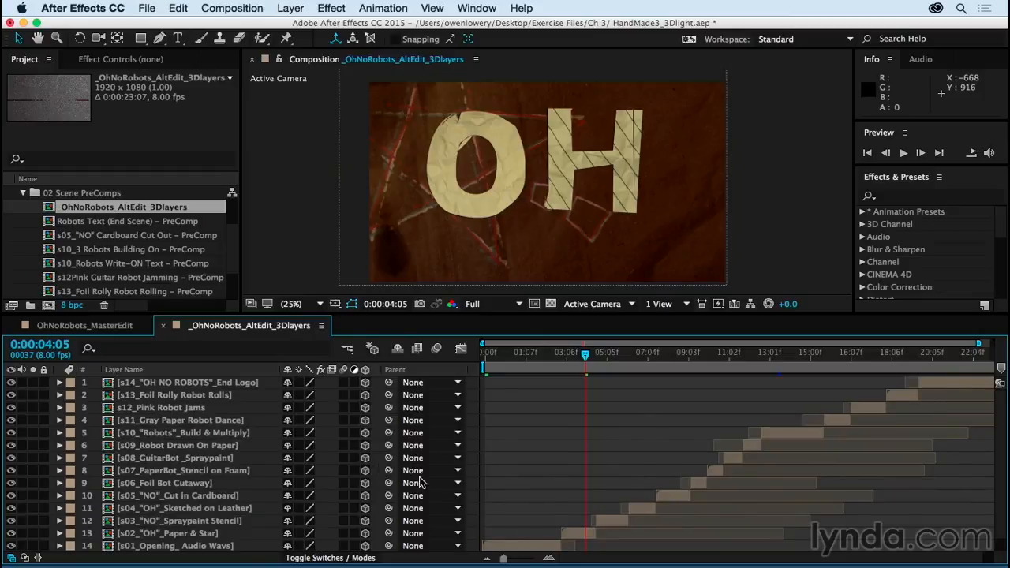
# Step: Start a new light layer named Flicker Light with the light type Spot
pyautogui.click(296, 8)
pyautogui.moveTo(297, 26)
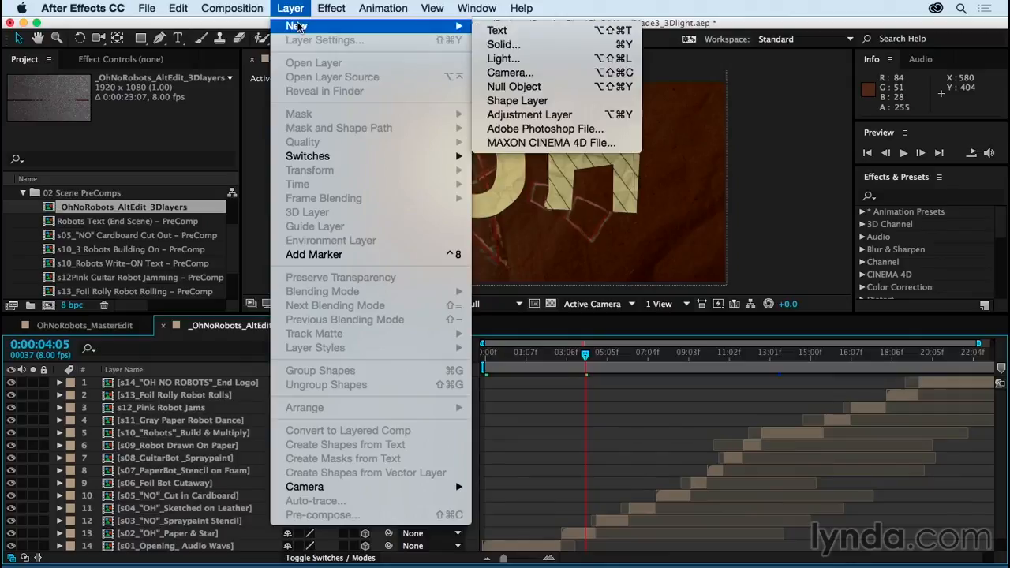
pyautogui.click(553, 59)
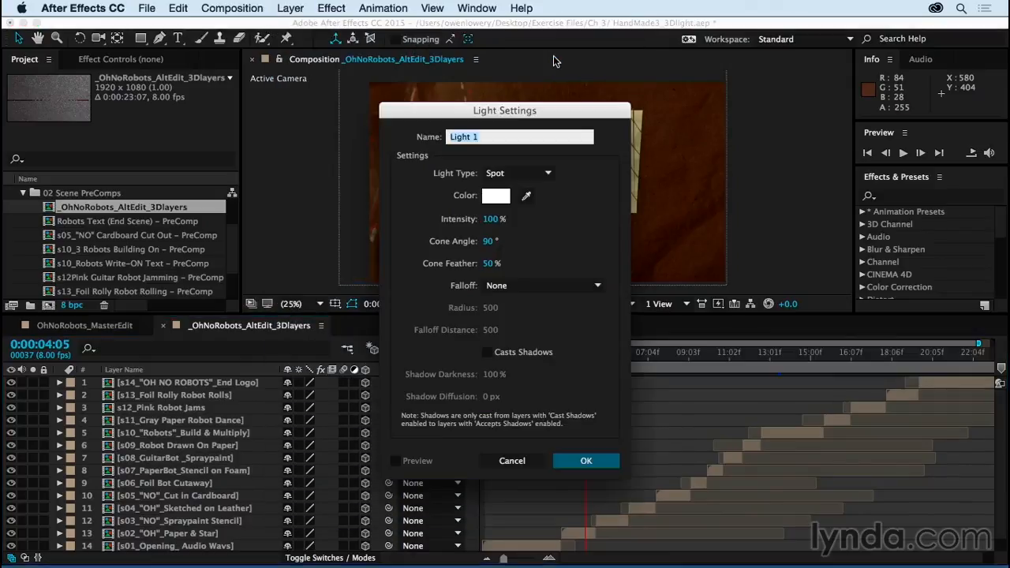
pyautogui.write('Flicker Light')
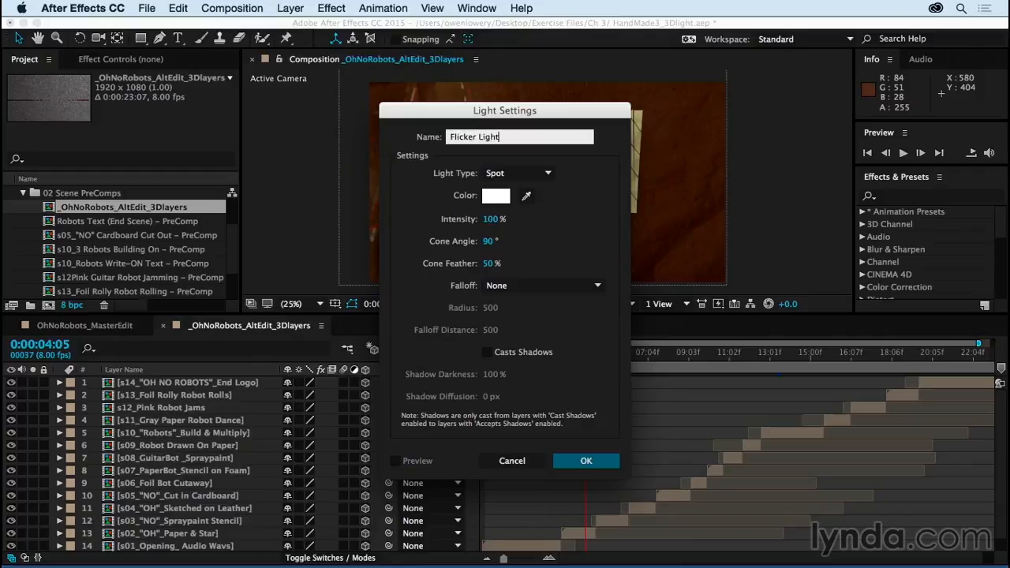
pyautogui.click(543, 176)
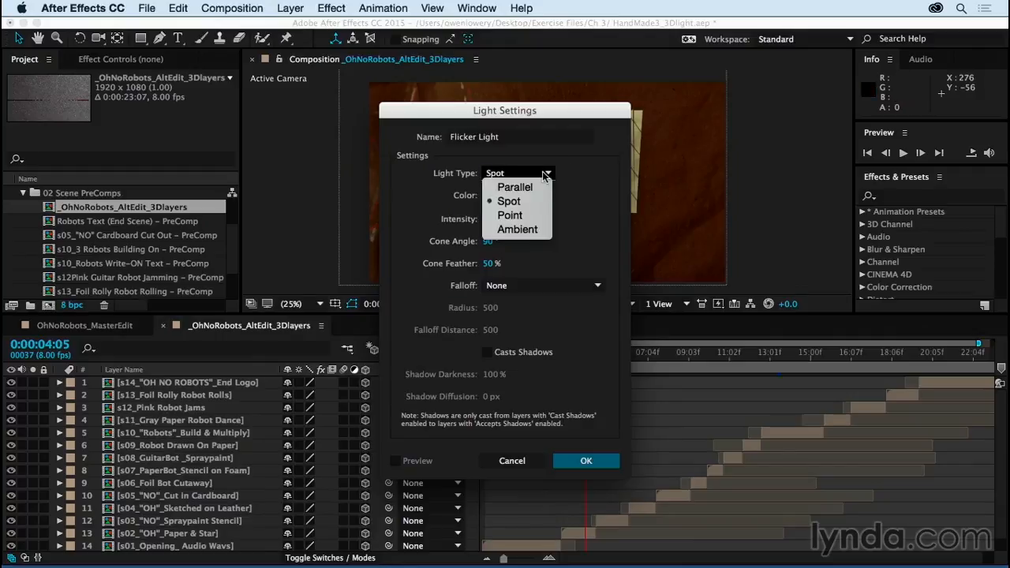
pyautogui.click(540, 207)
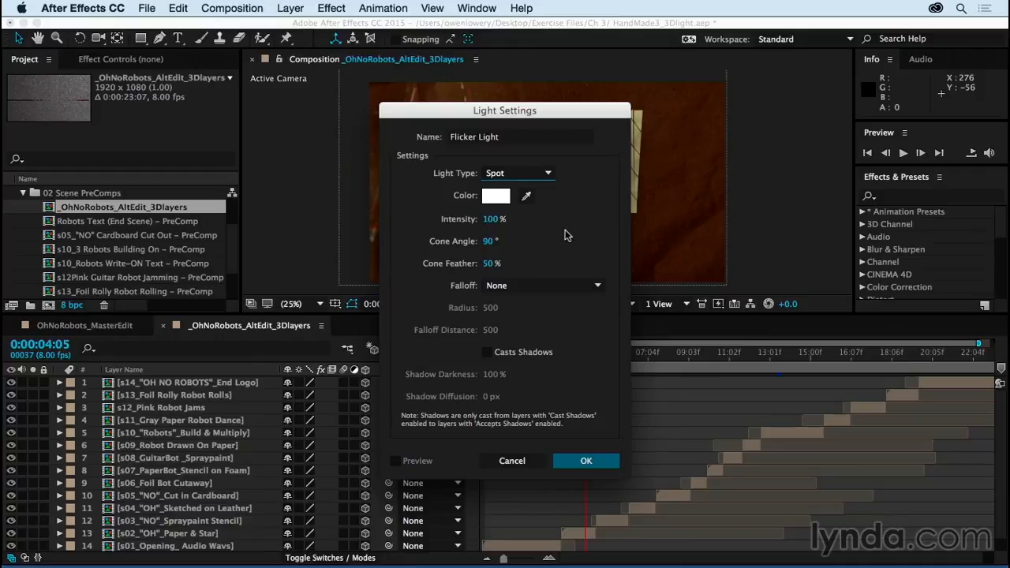
# Step: Set the new light's color to a pale warm yellow, FEFDDF
pyautogui.click(496, 197)
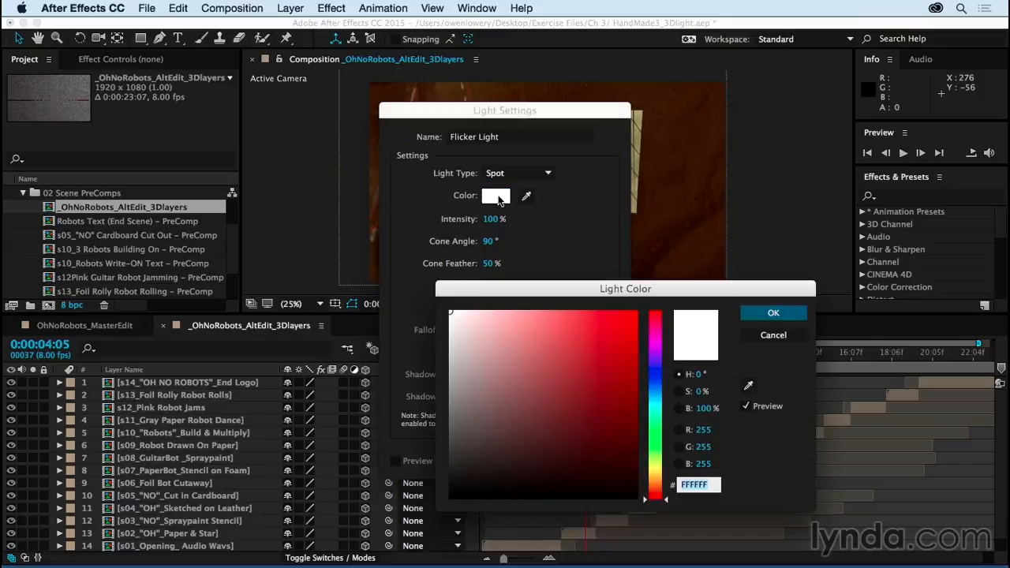
pyautogui.moveTo(656, 498); pyautogui.dragTo(659, 471)
pyautogui.moveTo(456, 313); pyautogui.dragTo(471, 312)
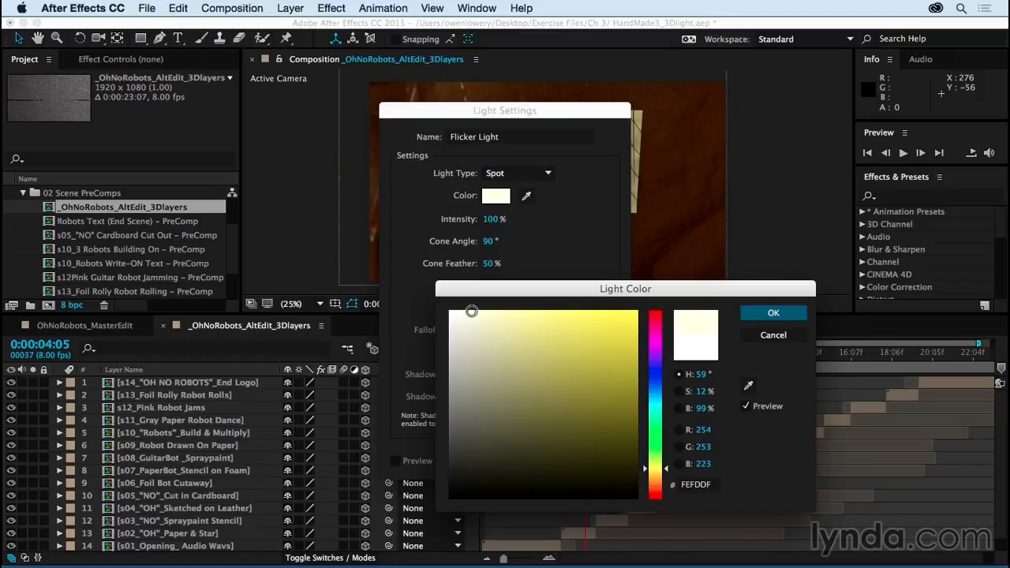
pyautogui.click(773, 313)
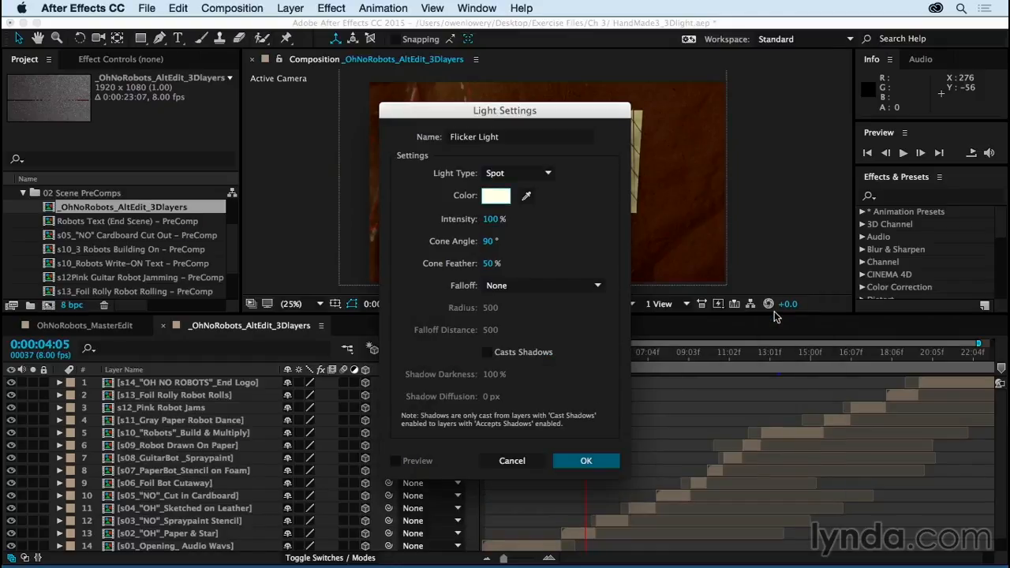
# Step: Set the light's intensity to 130%, enable Casts Shadows and create the light
pyautogui.click(490, 223)
pyautogui.write('130')
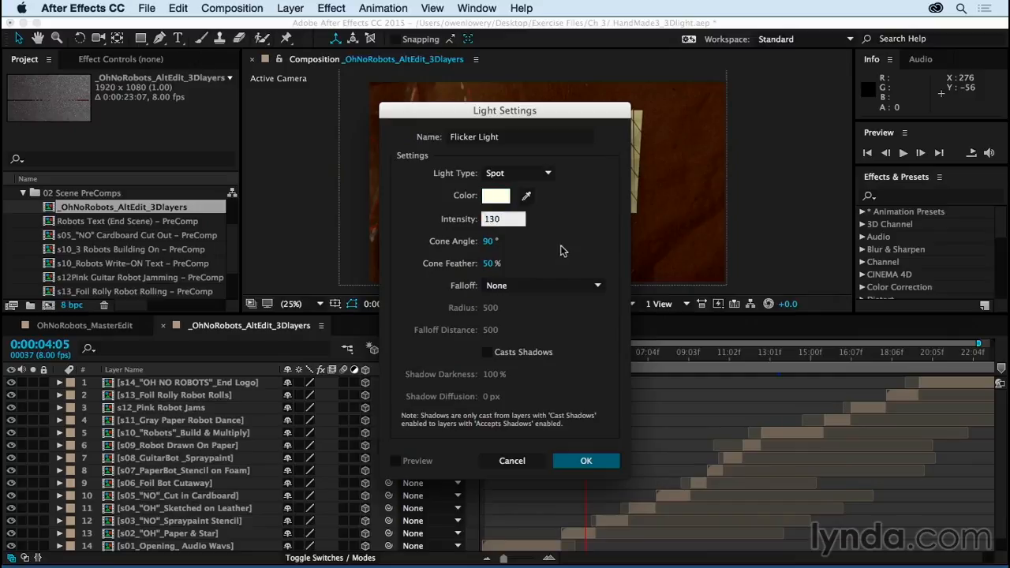
pyautogui.press('Return')
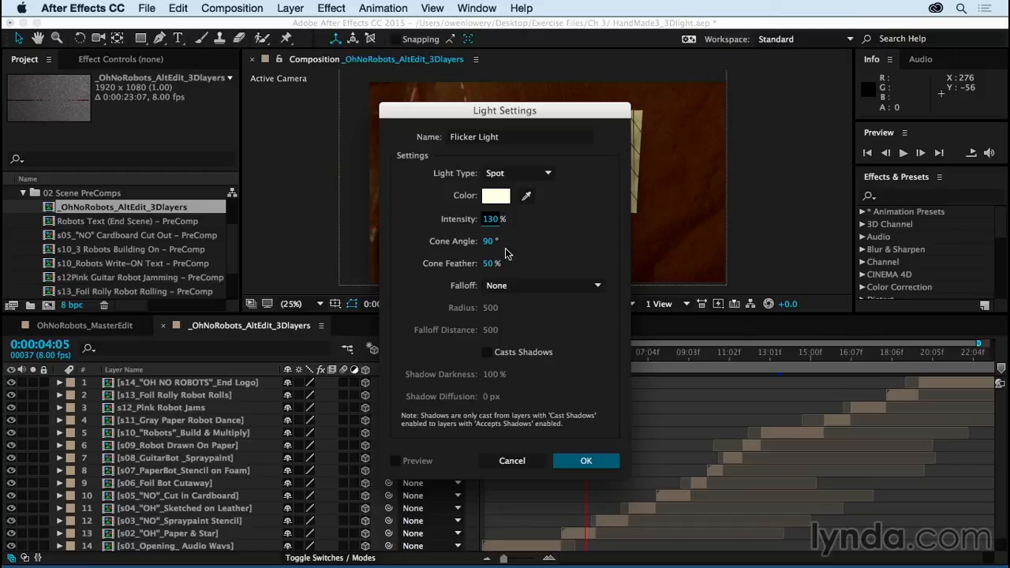
pyautogui.click(488, 353)
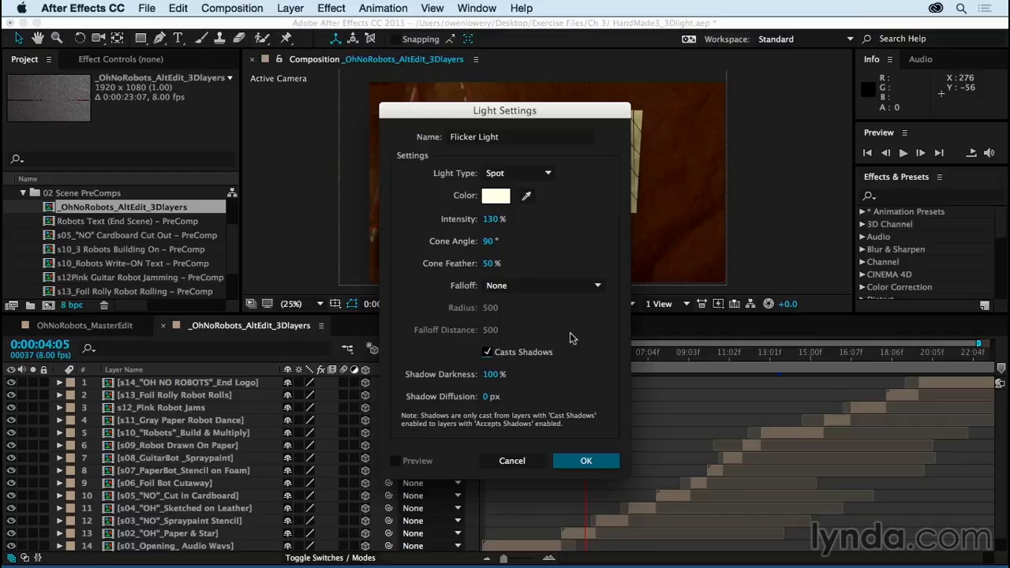
pyautogui.click(586, 460)
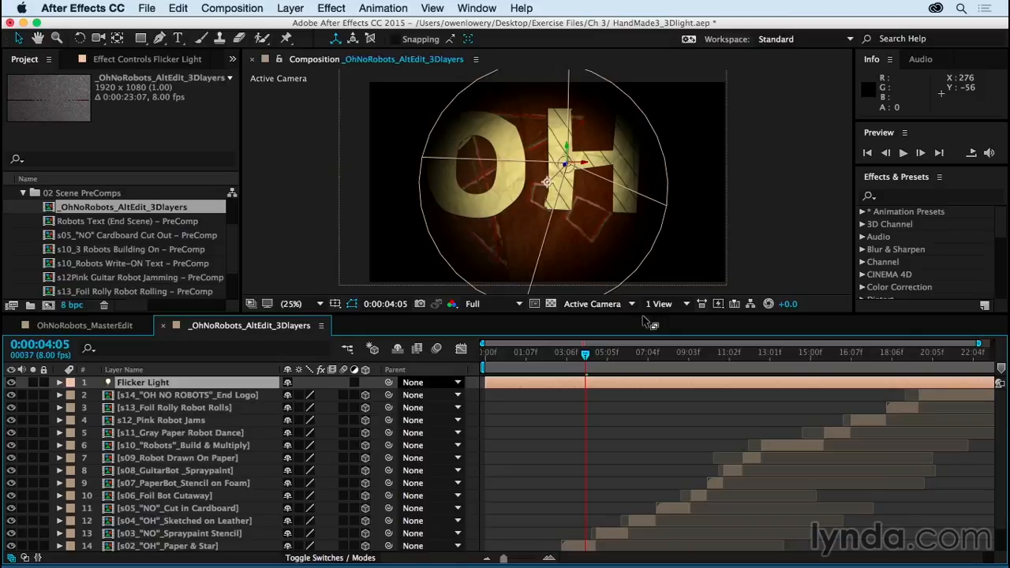
# Step: Expand Flicker Light's Transform and Light Options and examine its point of interest, position, orientation and light properties
pyautogui.click(696, 414)
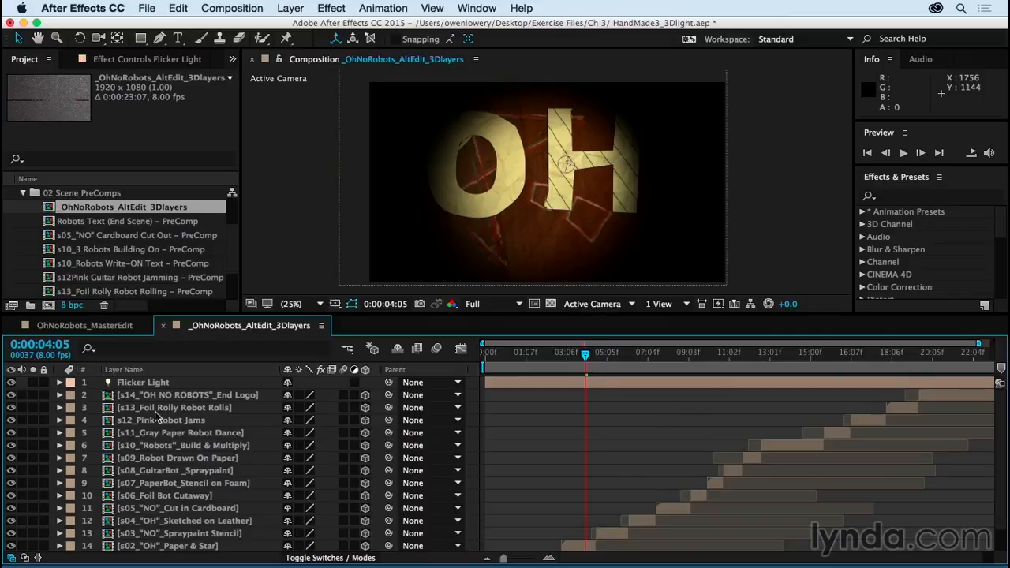
pyautogui.click(60, 382)
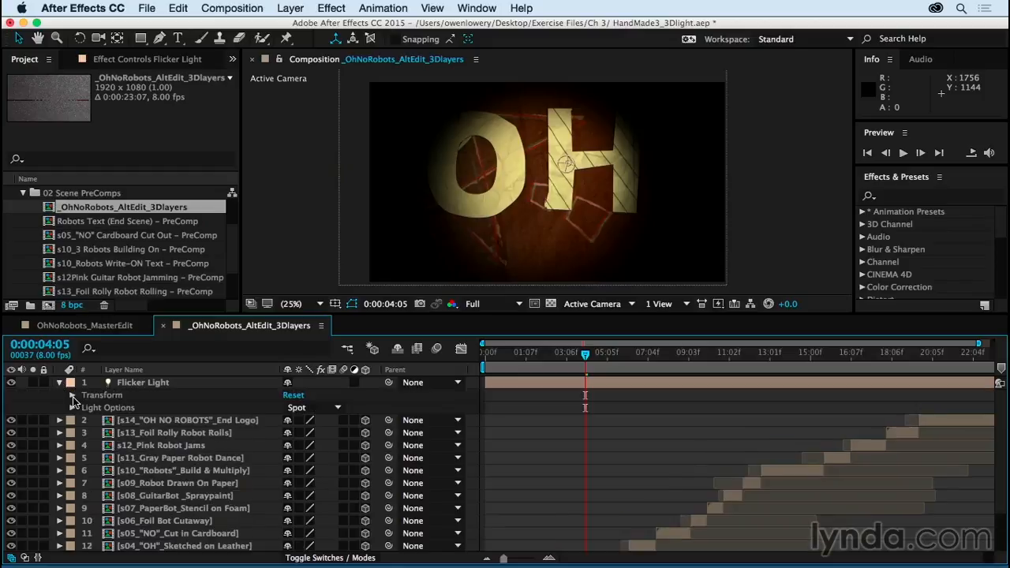
pyautogui.click(72, 396)
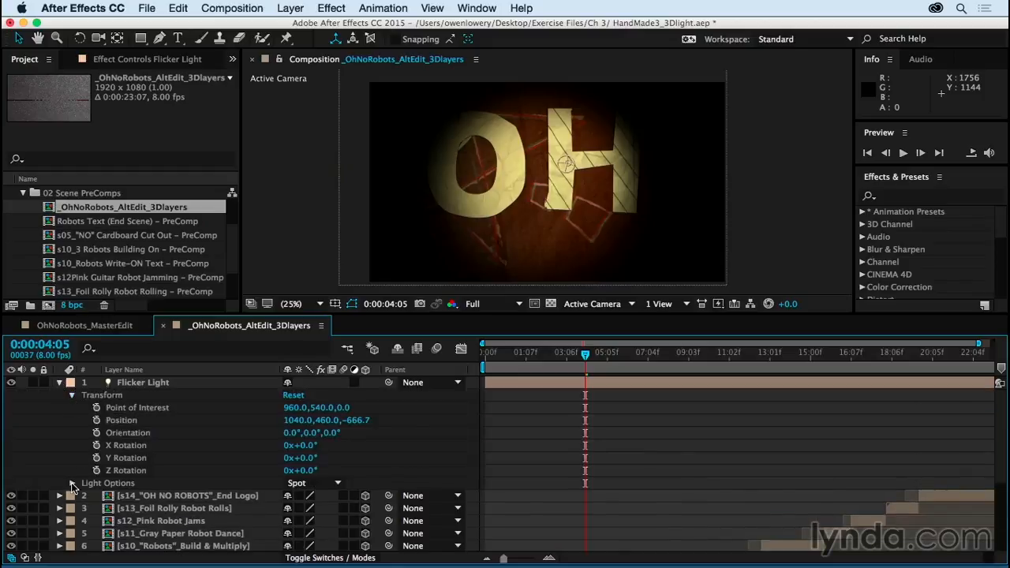
pyautogui.click(72, 480)
pyautogui.scroll(5, 64, 455)
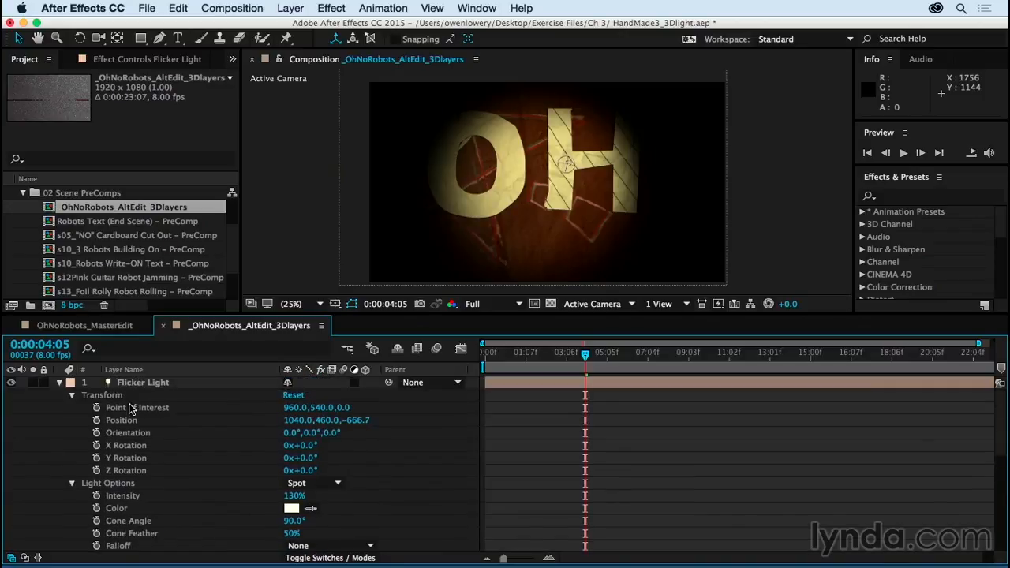
pyautogui.click(133, 406)
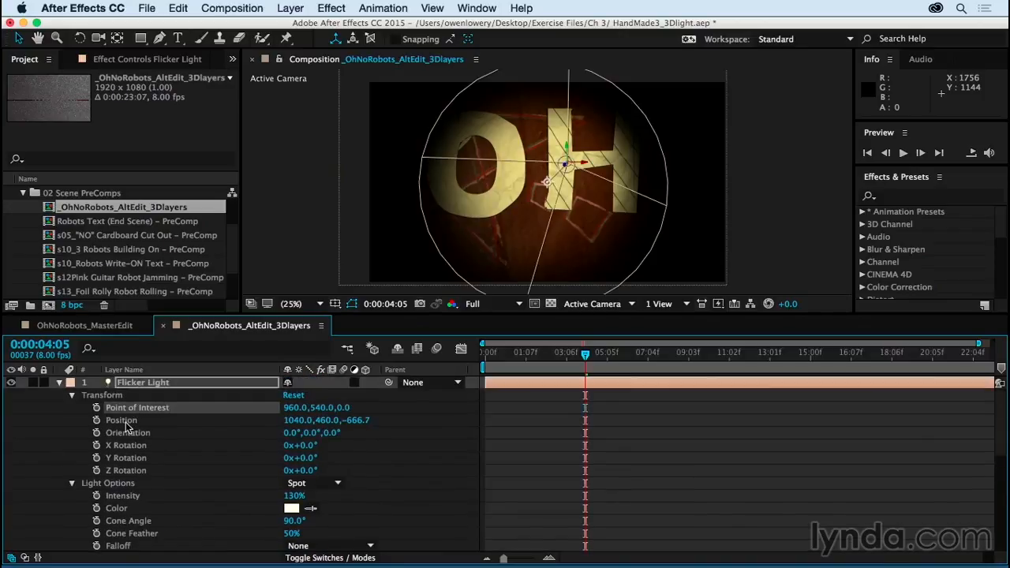
pyautogui.click(123, 421)
pyautogui.click(127, 433)
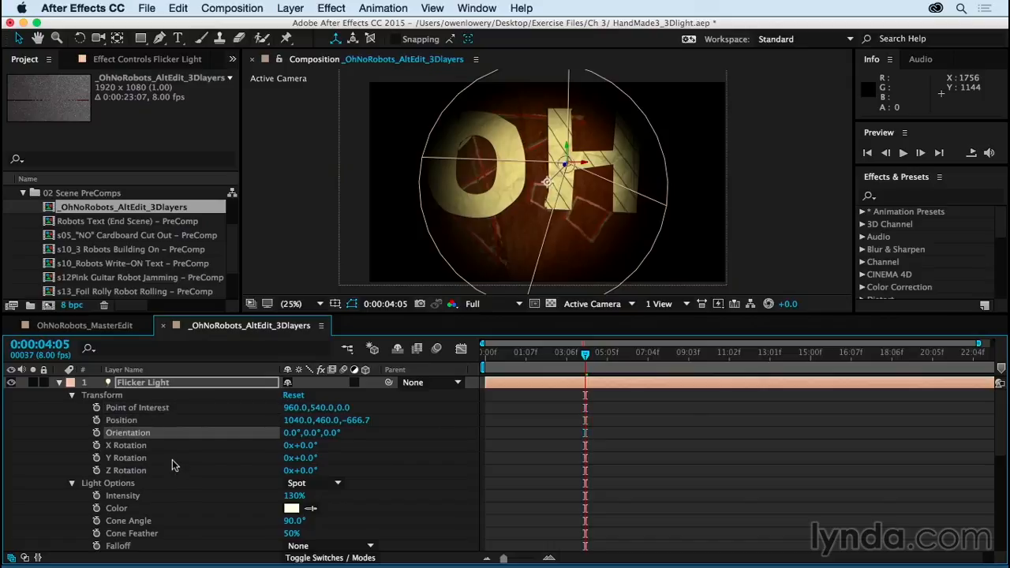
pyautogui.click(72, 396)
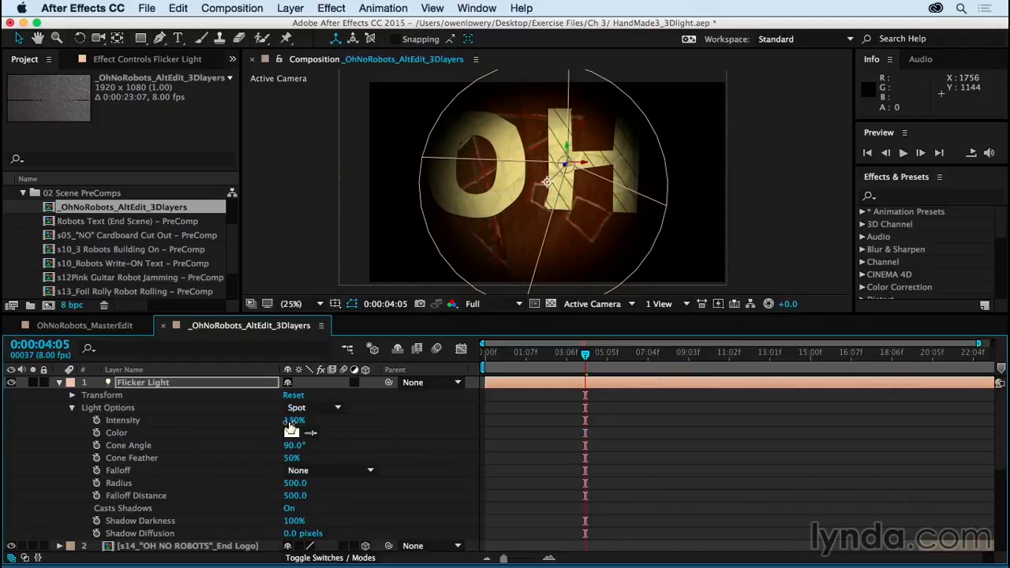
# Step: Try an intensity of 250% and a dark blue color (0076A6) on Flicker Light, undoing each change
pyautogui.moveTo(292, 426); pyautogui.dragTo(385, 434)
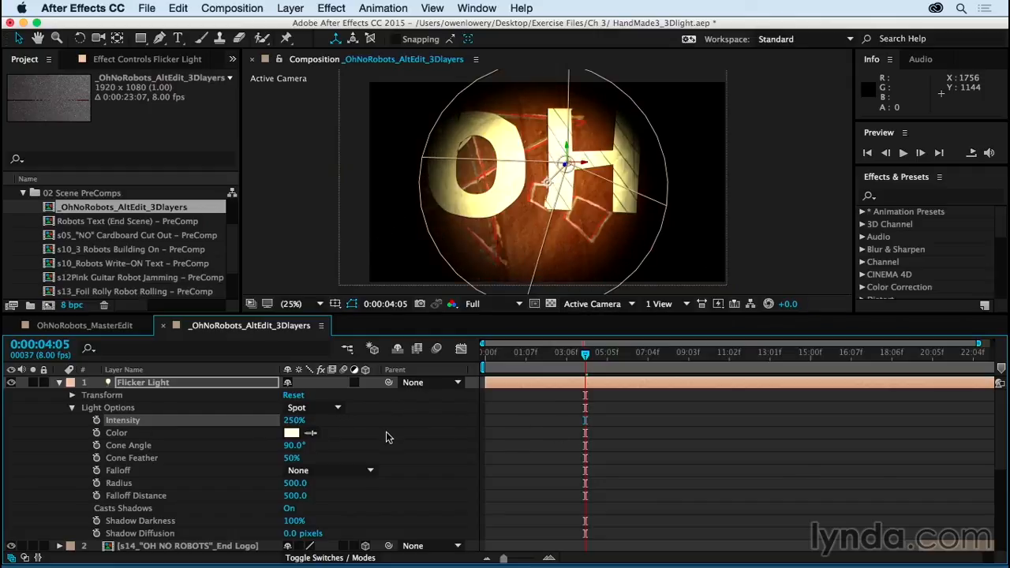
pyautogui.press('super+z')
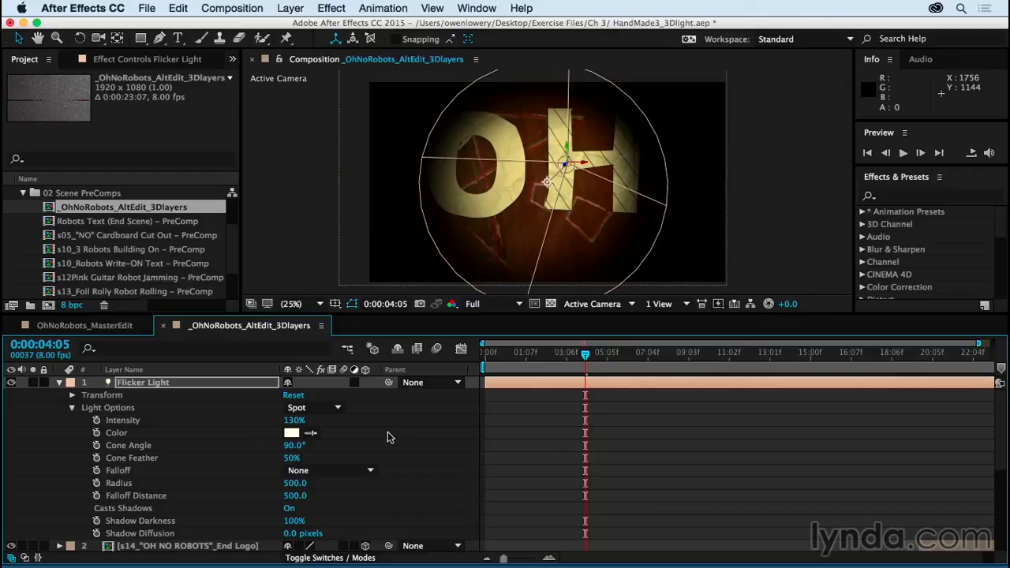
pyautogui.click(291, 432)
pyautogui.moveTo(560, 345); pyautogui.dragTo(638, 376)
pyautogui.moveTo(659, 440); pyautogui.dragTo(663, 396)
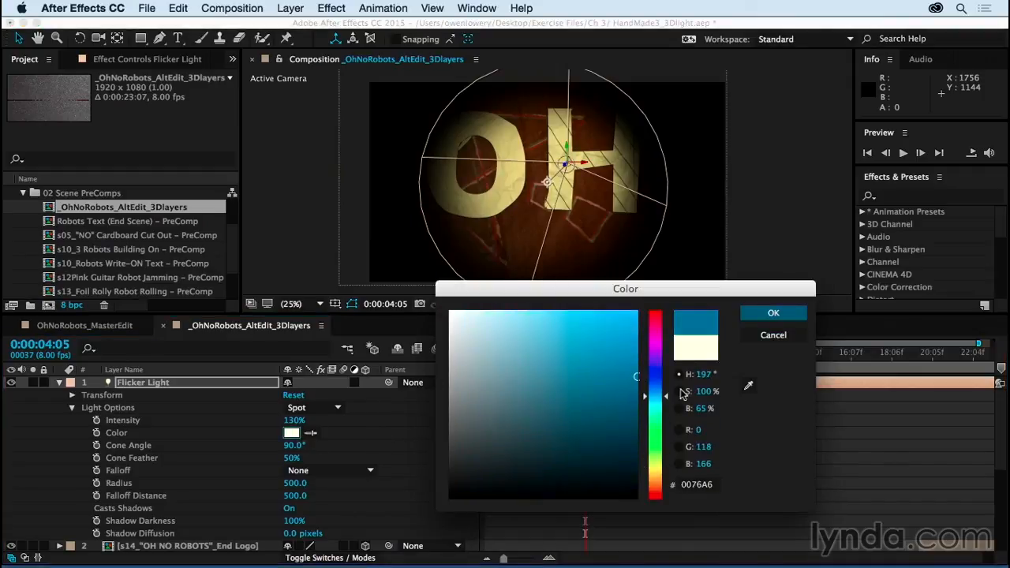
pyautogui.click(773, 313)
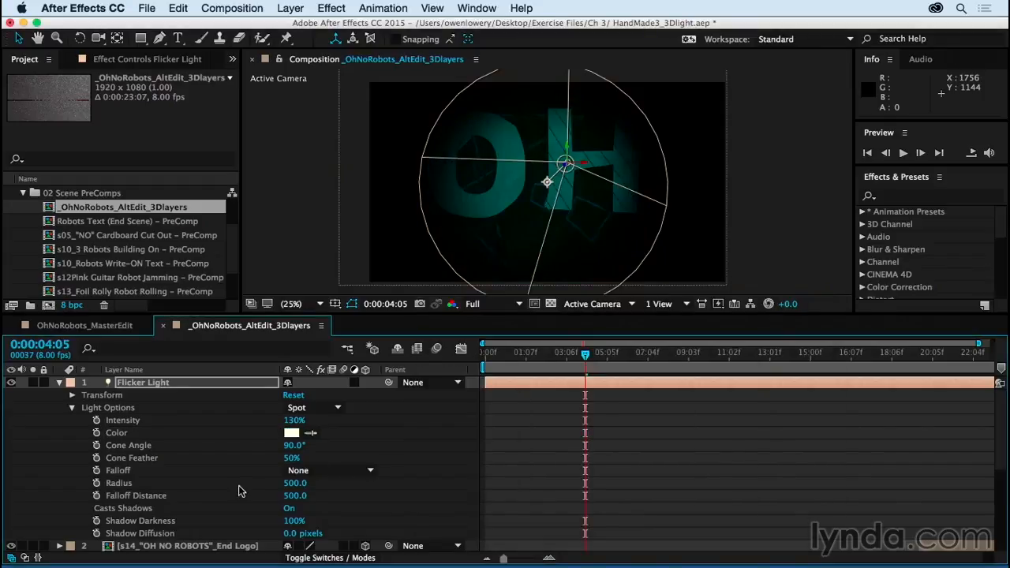
pyautogui.press('super+z')
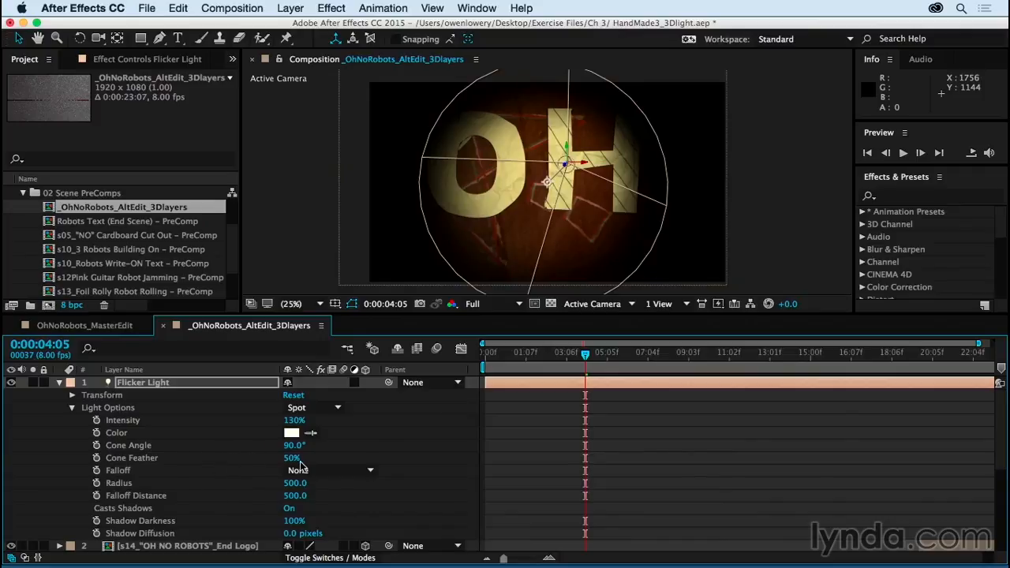
# Step: Set Flicker Light's cone feather to 100% and its cone angle to 137°
pyautogui.moveTo(292, 457); pyautogui.dragTo(365, 445)
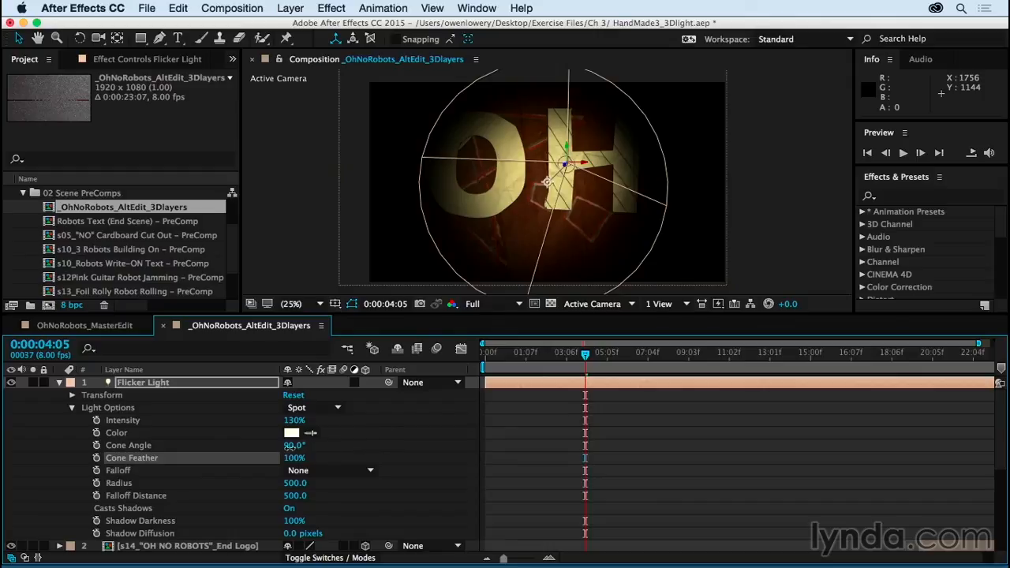
pyautogui.moveTo(292, 446); pyautogui.dragTo(322, 445)
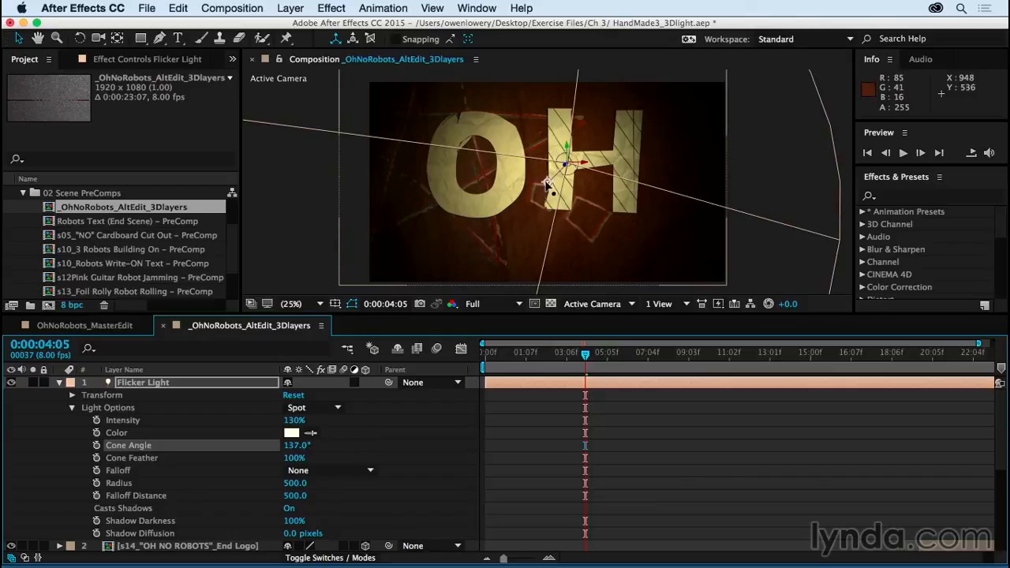
# Step: Move Flicker Light's point of interest to about 1004, 516, 0 and set its Z position to about -895.7
pyautogui.moveTo(547, 183)
pyautogui.mouseDown()
pyautogui.moveTo(569, 163)
pyautogui.moveTo(560, 196)
pyautogui.moveTo(554, 184)
pyautogui.mouseUp()
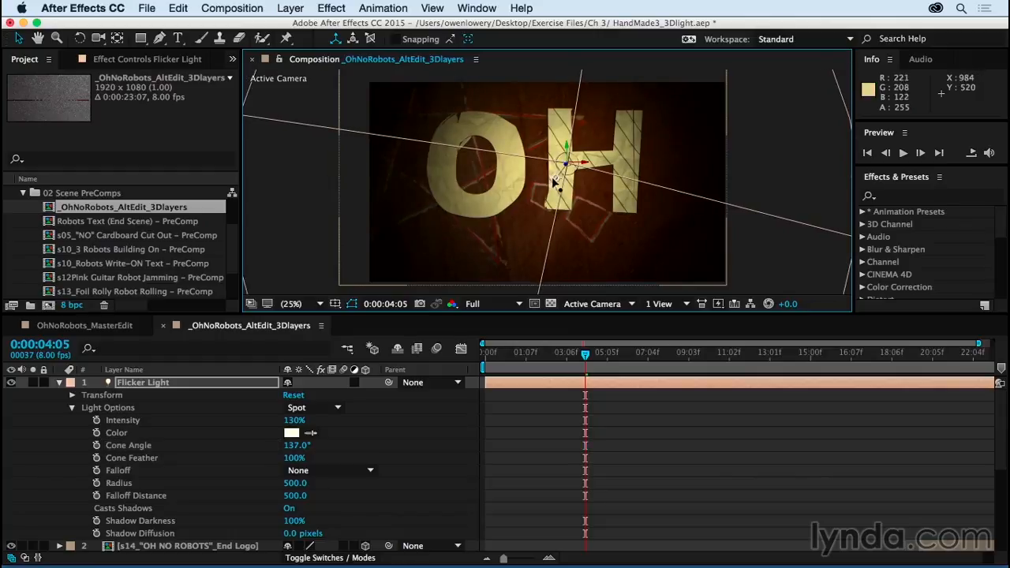
pyautogui.click(73, 394)
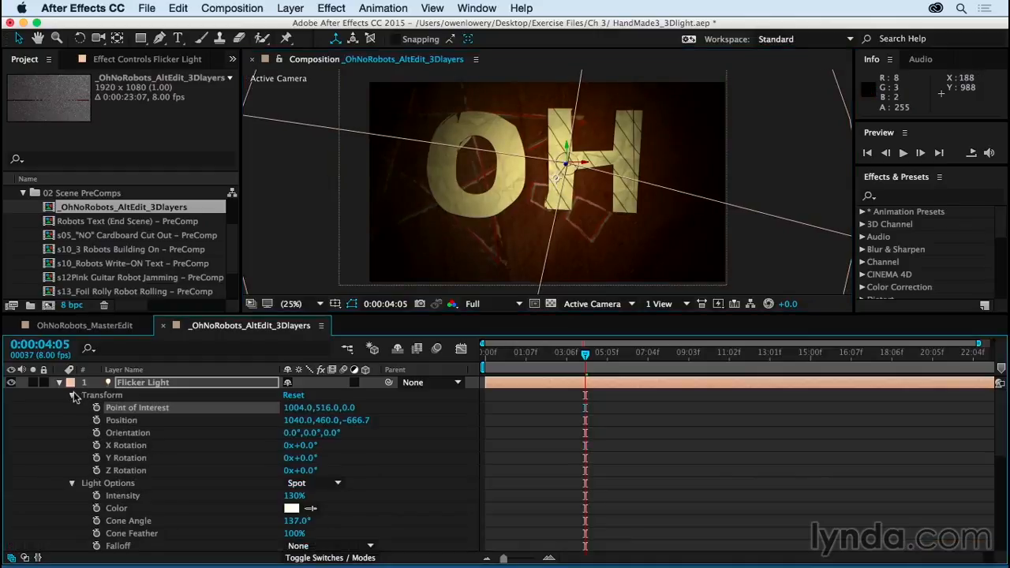
pyautogui.moveTo(351, 420)
pyautogui.mouseDown()
pyautogui.moveTo(150, 428)
pyautogui.moveTo(203, 432)
pyautogui.moveTo(174, 431)
pyautogui.moveTo(192, 431)
pyautogui.mouseUp()
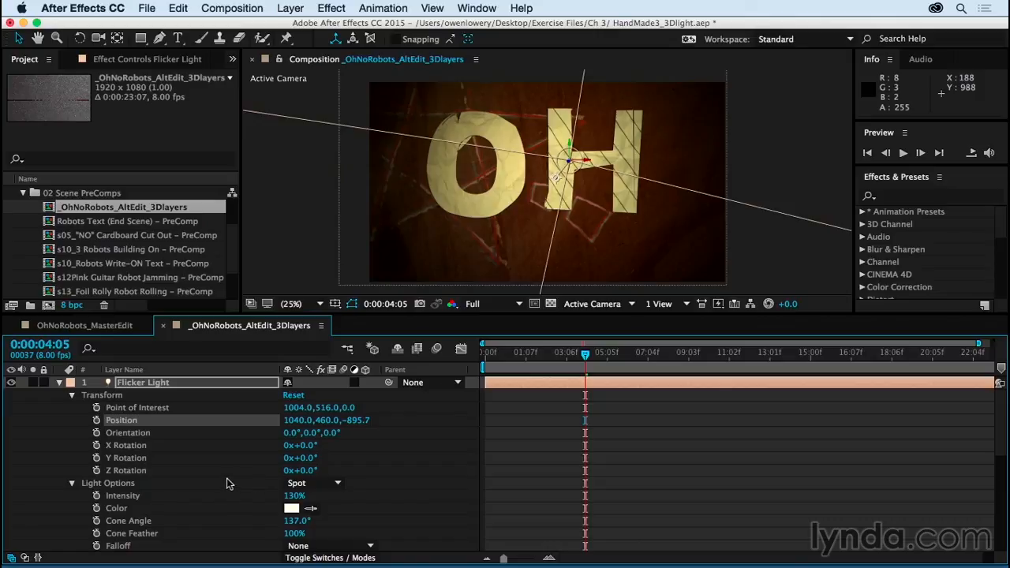
# Step: Add the expression wiggle(16,25) to Flicker Light's Intensity
pyautogui.scroll(-2, 226, 478)
pyautogui.click(122, 471)
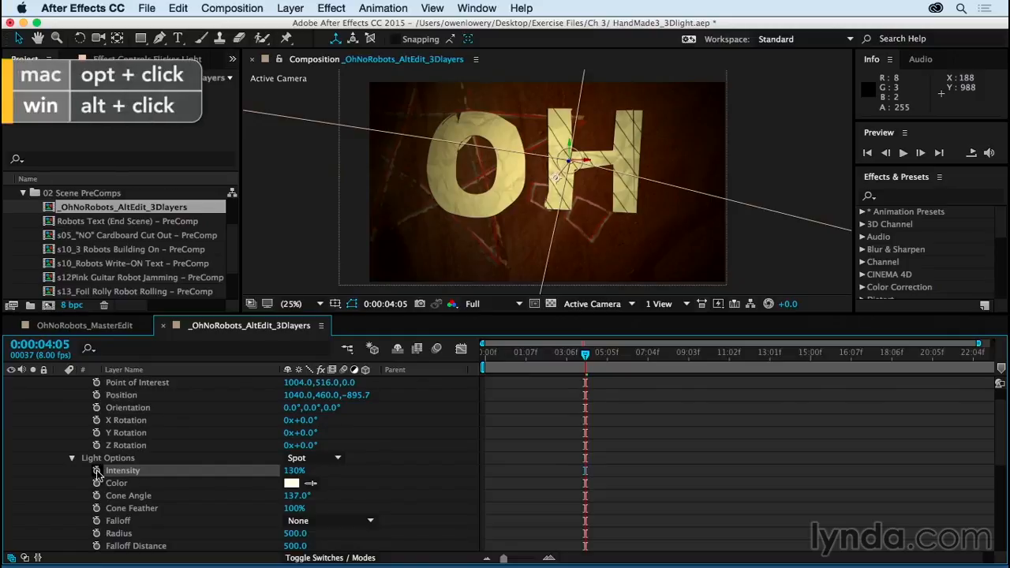
pyautogui.keyDown('alt'); pyautogui.click(96, 470); pyautogui.keyUp('alt')
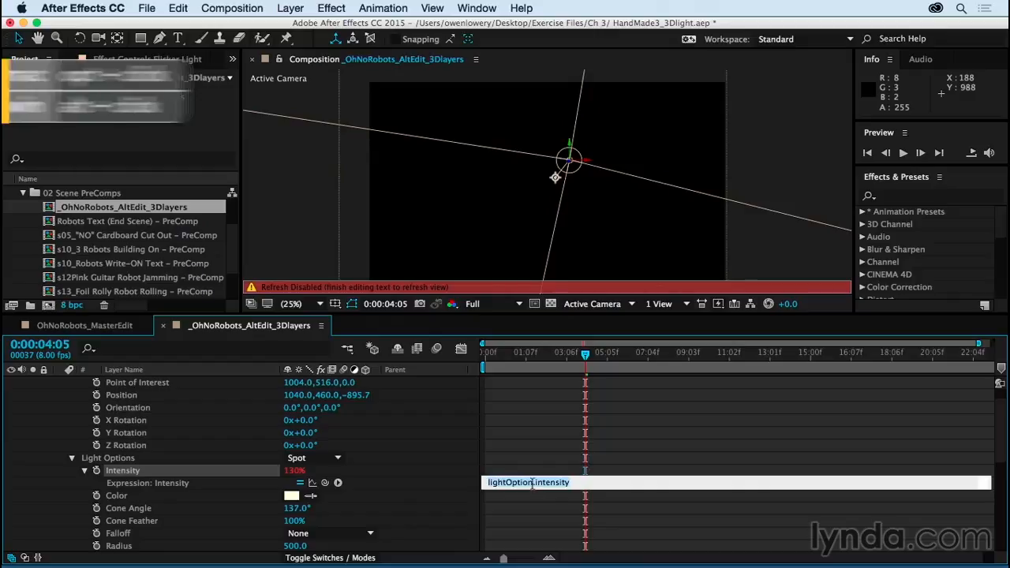
pyautogui.write('wiggle(')
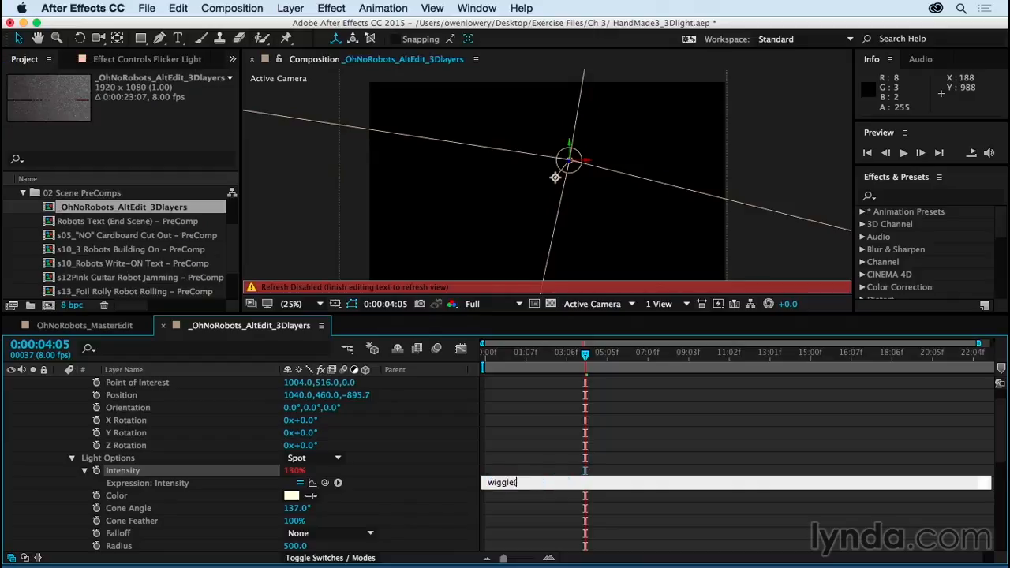
pyautogui.write('16,25')
pyautogui.press('Return')
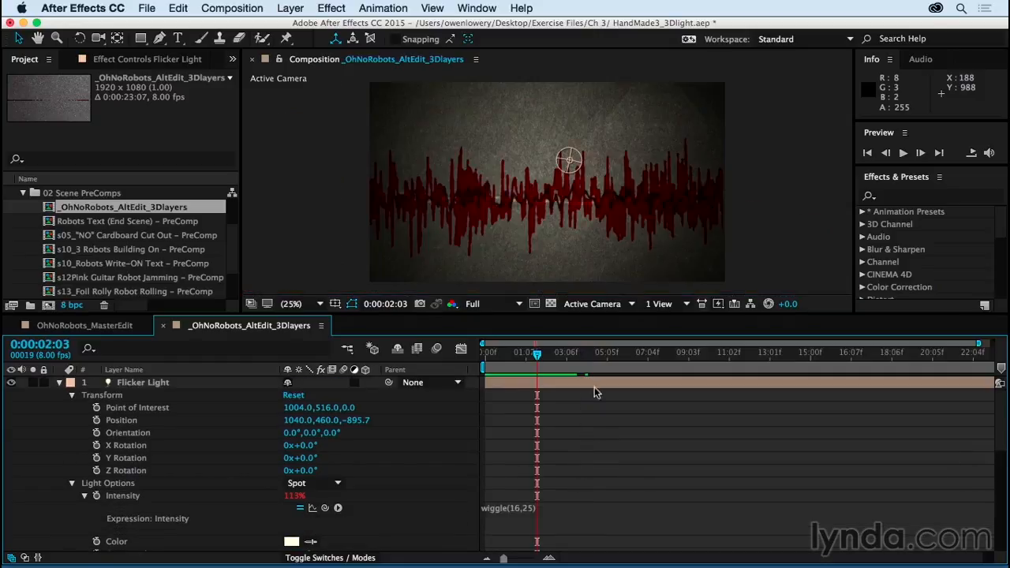
# Step: Move the current time to 0:00:10:01 and end the composition's work area there
pyautogui.moveTo(665, 352); pyautogui.dragTo(704, 357)
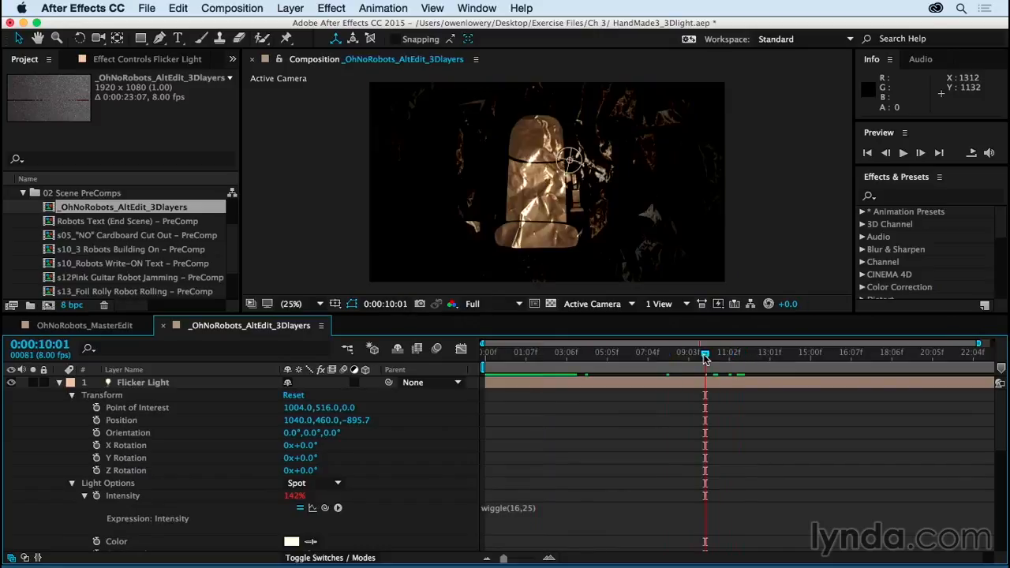
pyautogui.press('n')
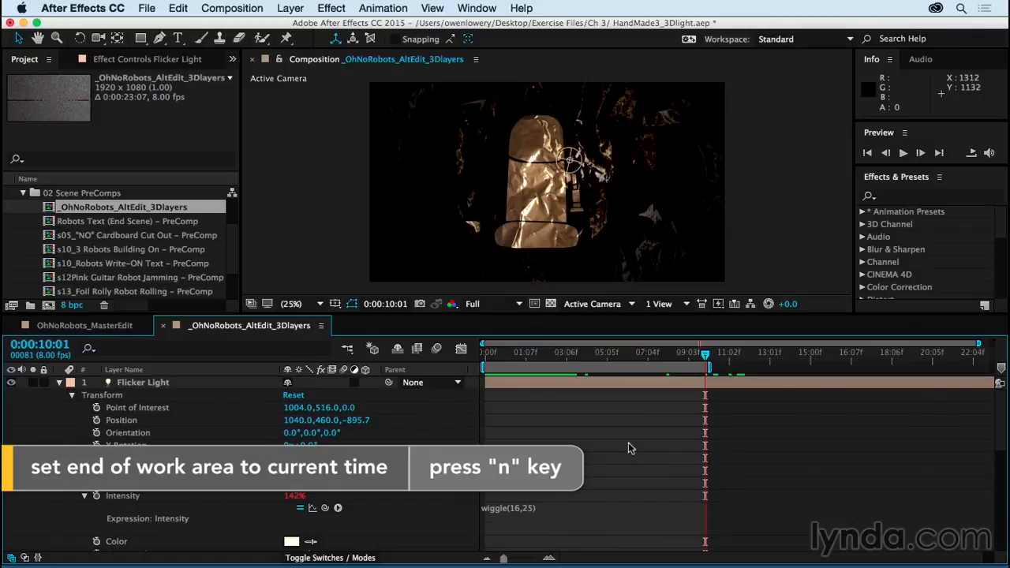
pyautogui.scroll(-10, 628, 444)
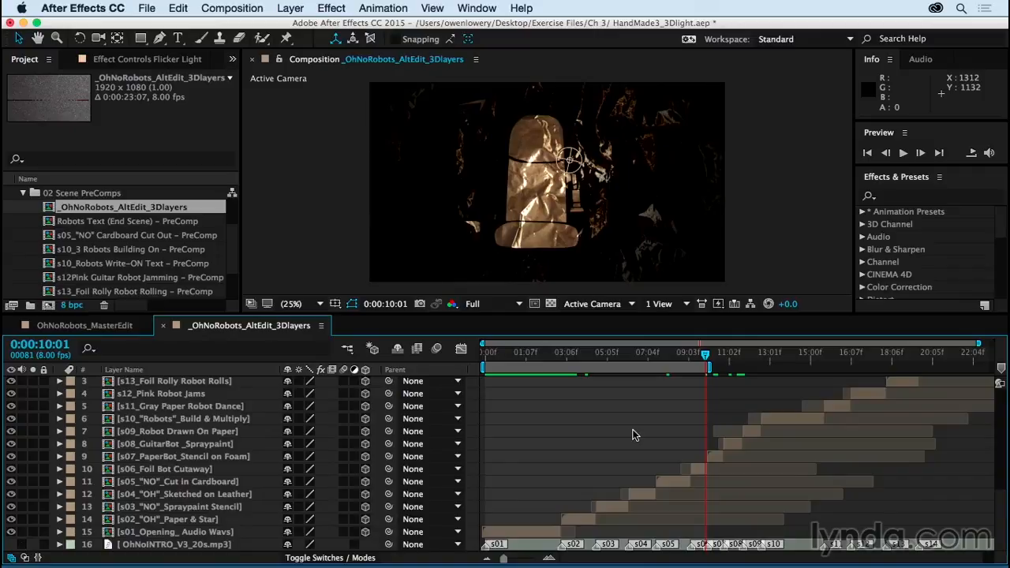
pyautogui.scroll(10, 634, 435)
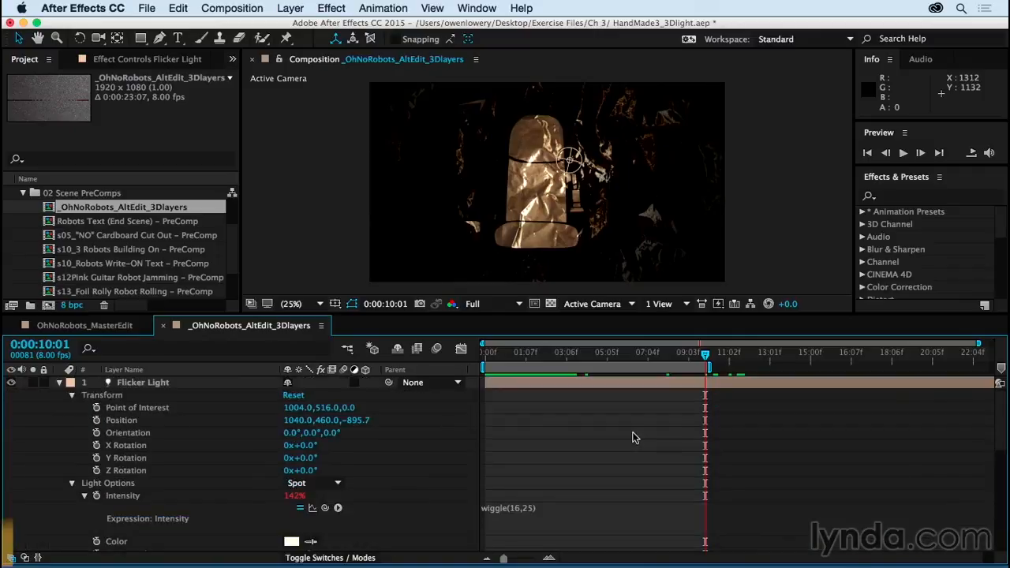
# Step: Preview the intensity flicker over the work area, then return the current time to 0:00:05:01
pyautogui.press('space')
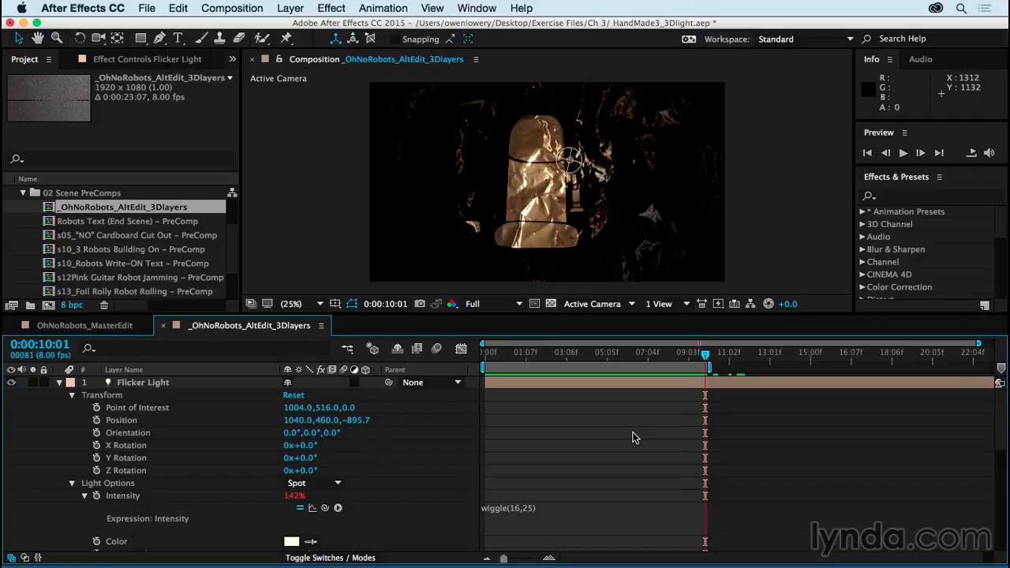
pyautogui.press('space')
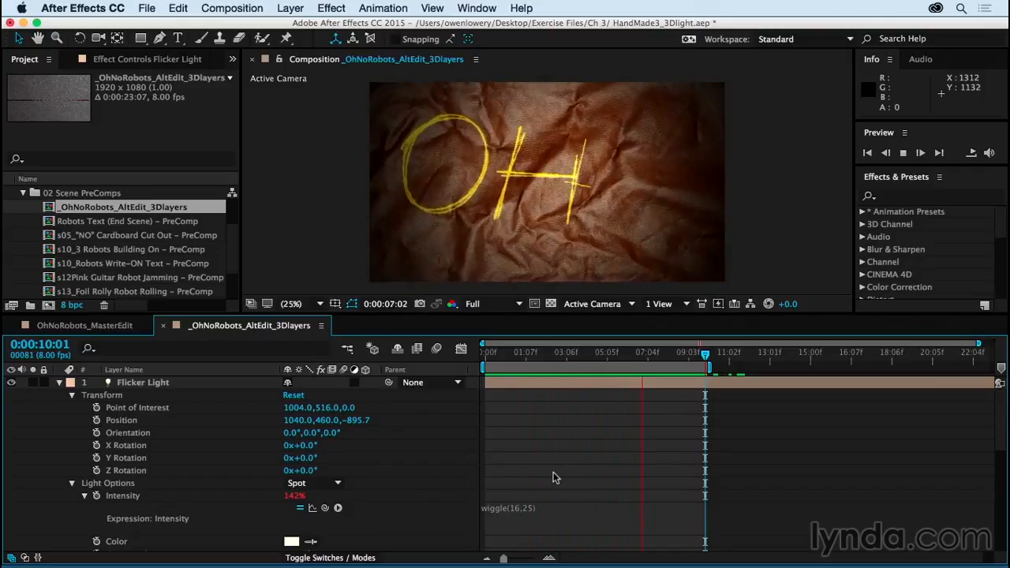
pyautogui.press('space')
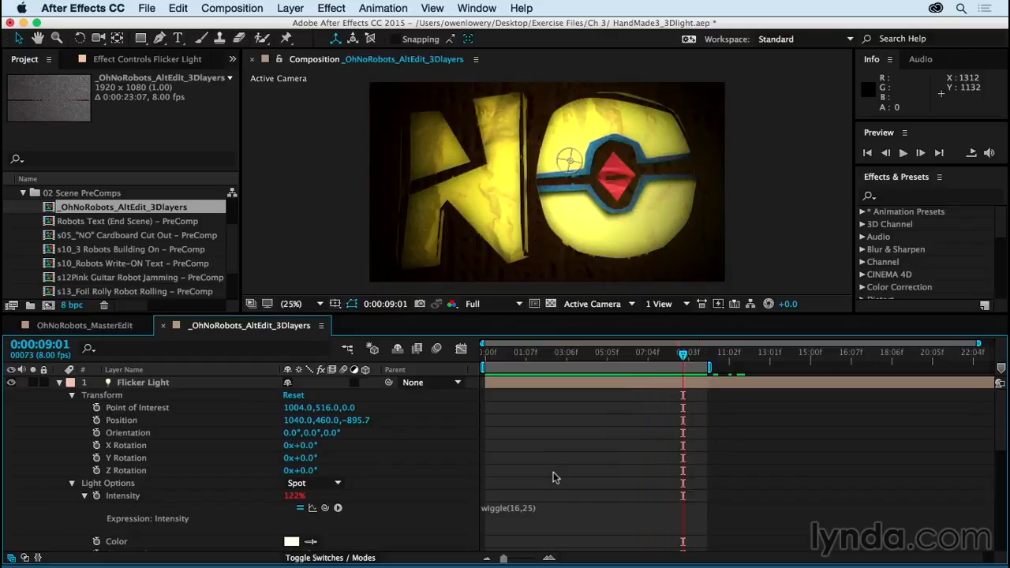
pyautogui.moveTo(683, 465); pyautogui.dragTo(597, 458)
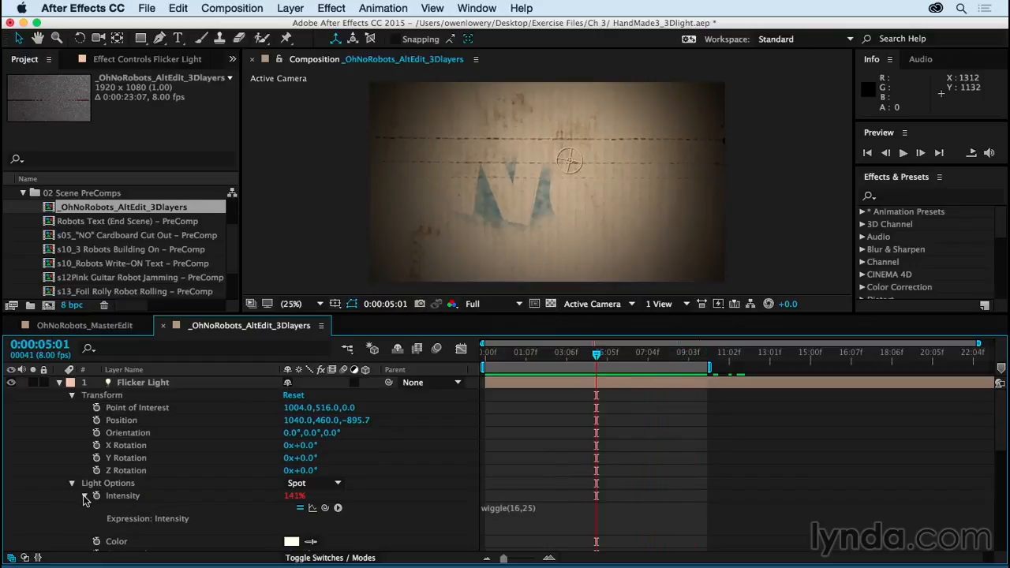
# Step: Collapse the Intensity expression and add the expression wiggle(16,20) to Flicker Light's Position
pyautogui.click(85, 496)
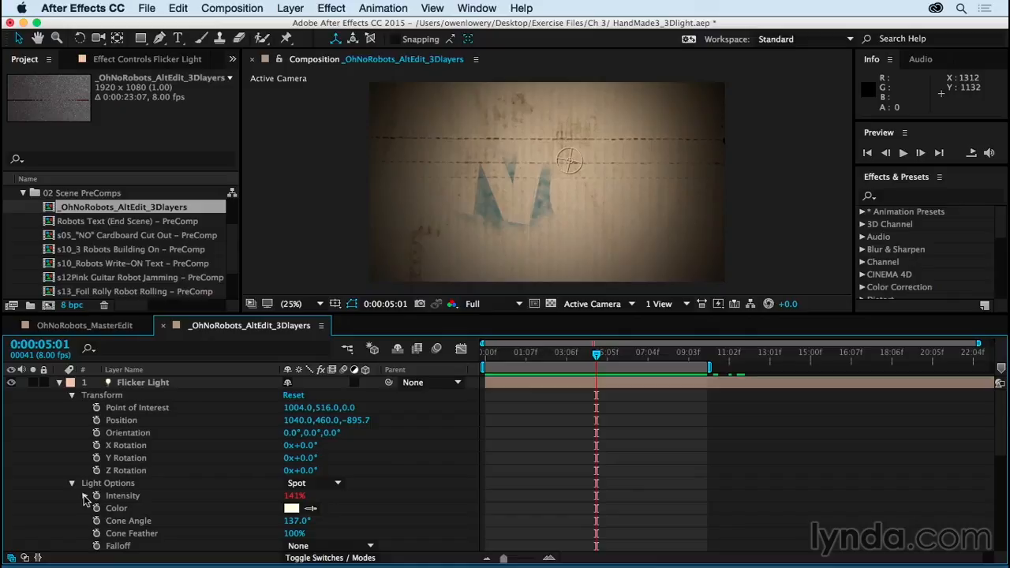
pyautogui.keyDown('alt'); pyautogui.click(97, 420); pyautogui.keyUp('alt')
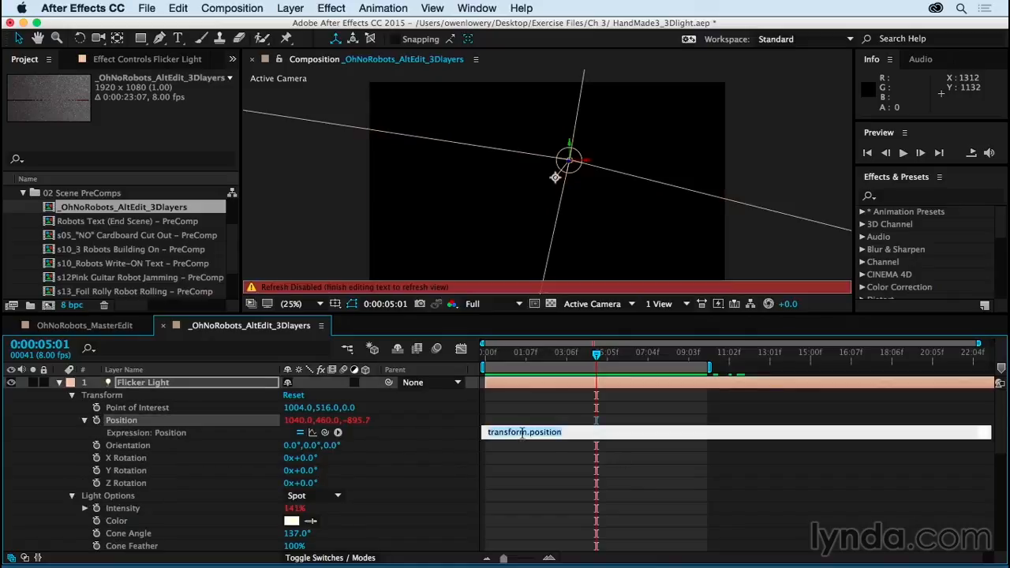
pyautogui.write('wiggle(16,')
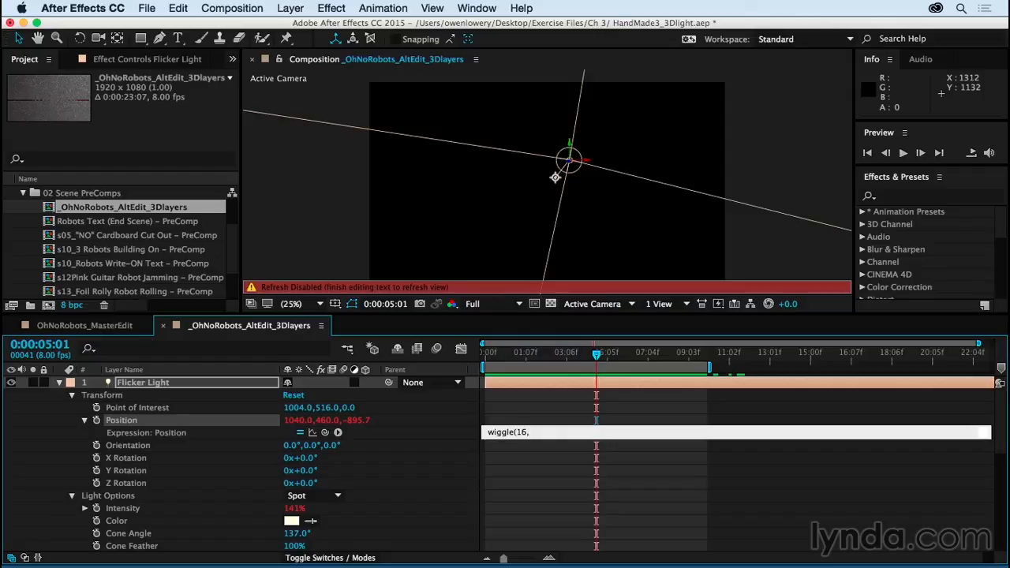
pyautogui.write('20')
pyautogui.click(531, 474)
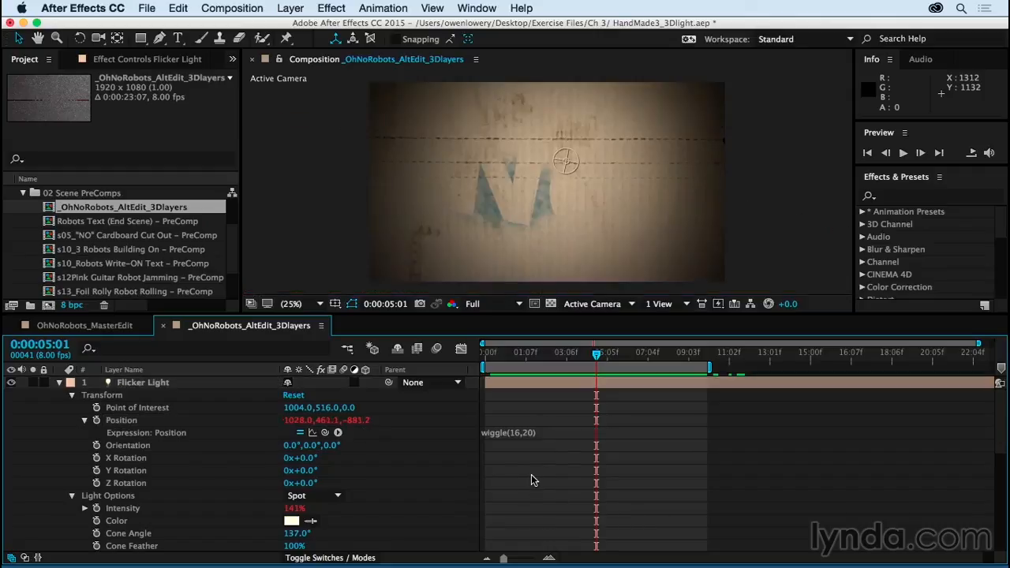
# Step: Preview the combined intensity and position wiggle, and return the current time to 0:00:00:00
pyautogui.press('space')
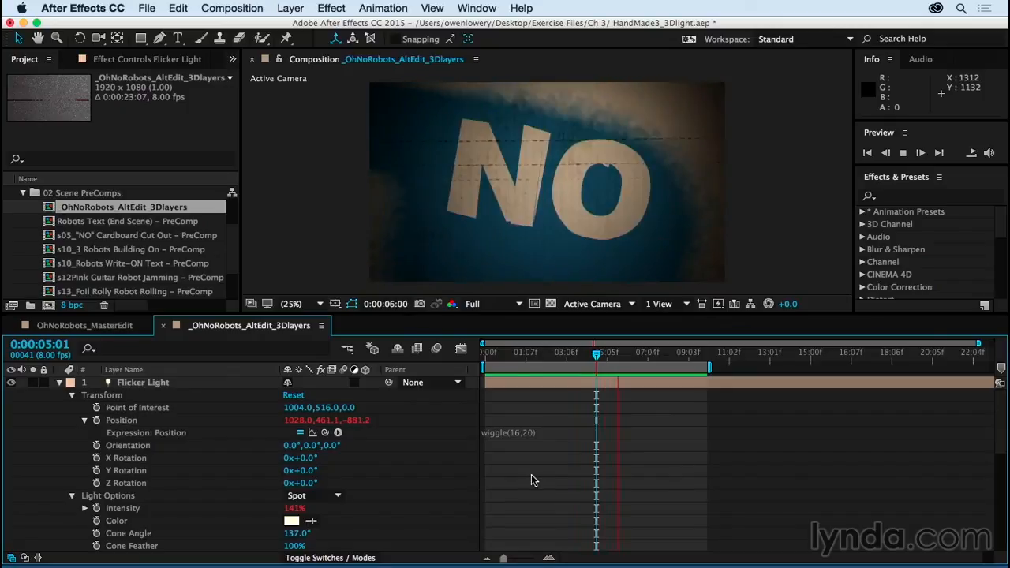
pyautogui.press('space')
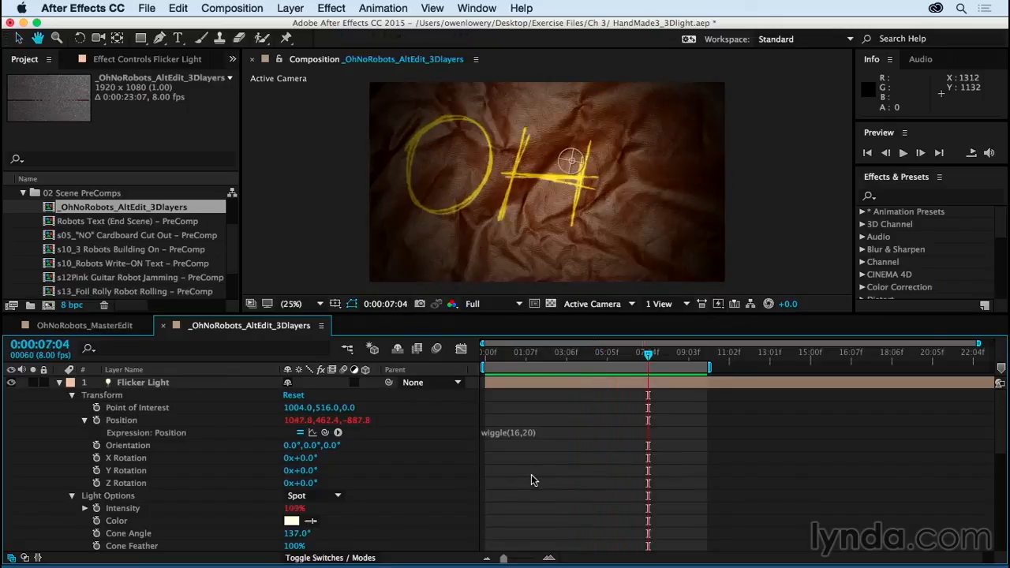
pyautogui.press('space')
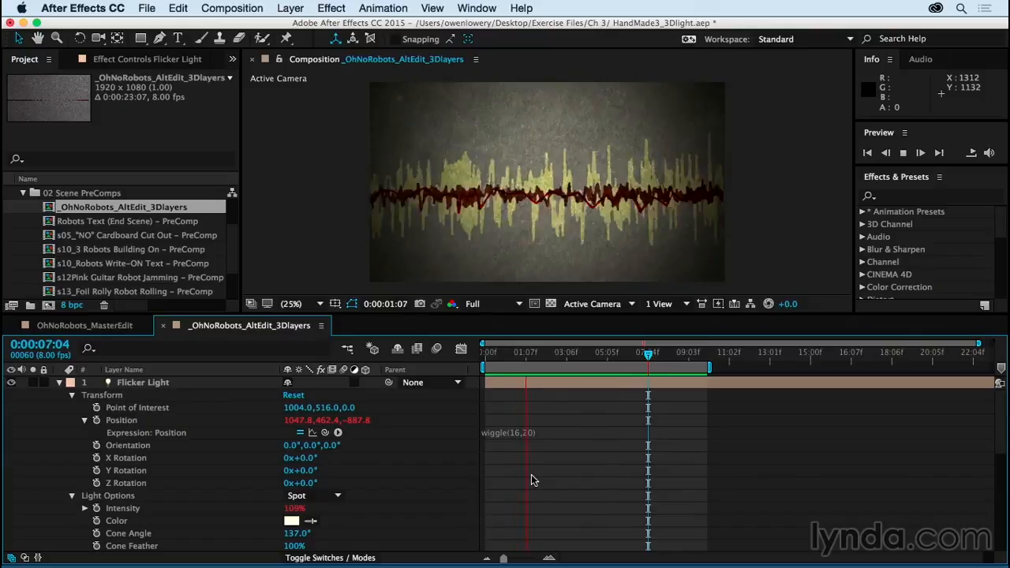
pyautogui.press('space')
pyautogui.moveTo(580, 353); pyautogui.dragTo(475, 364)
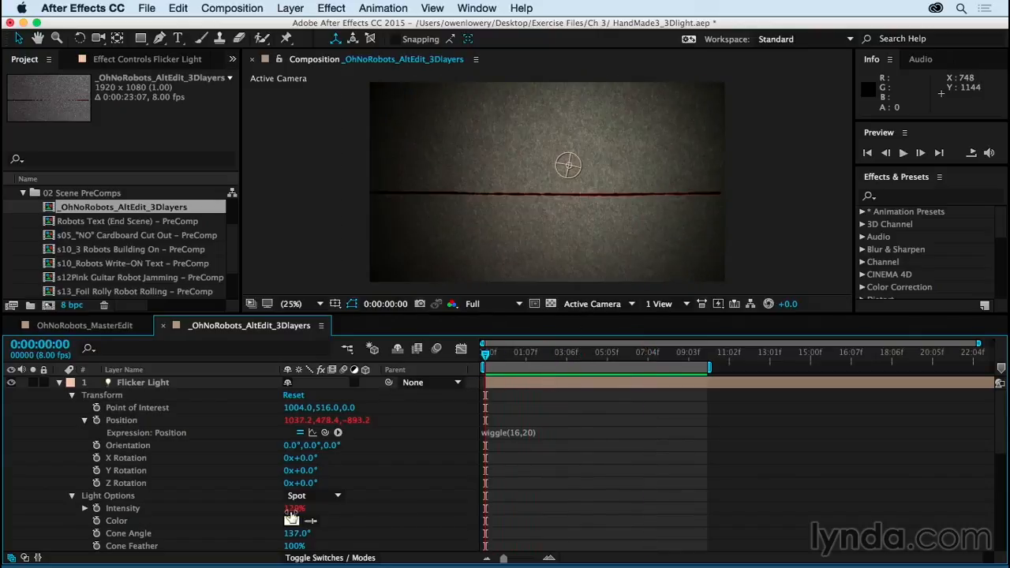
# Step: Lower Flicker Light's intensity to about 109% at the first frame and preview the dimmer flicker
pyautogui.moveTo(292, 513)
pyautogui.mouseDown()
pyautogui.moveTo(280, 516)
pyautogui.moveTo(289, 514)
pyautogui.mouseUp()
pyautogui.press('space')
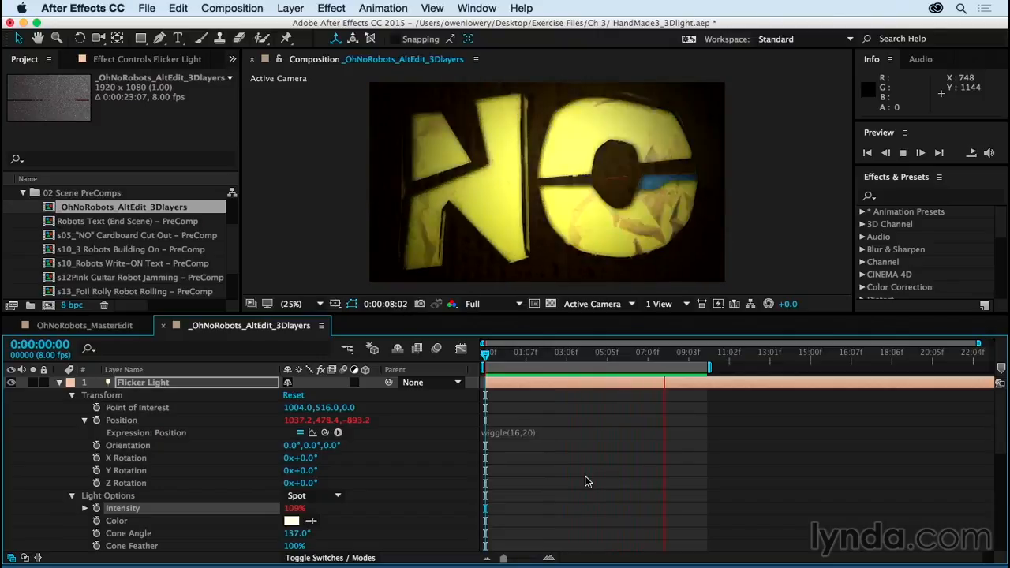
pyautogui.press('space')
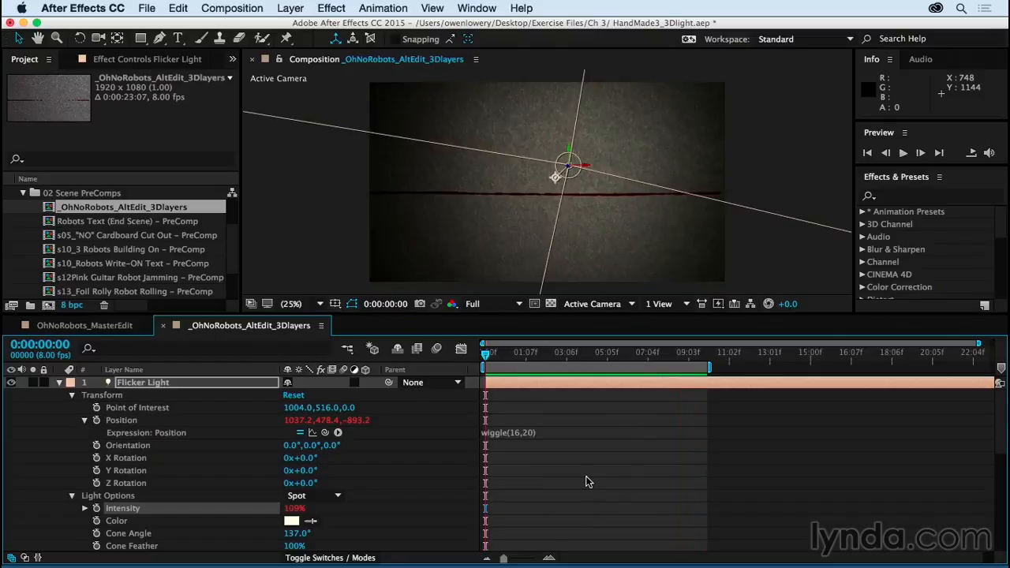
# Step: Reduce the flicker strength by changing the Intensity expression to wiggle(16,15), and collapse the property
pyautogui.click(84, 509)
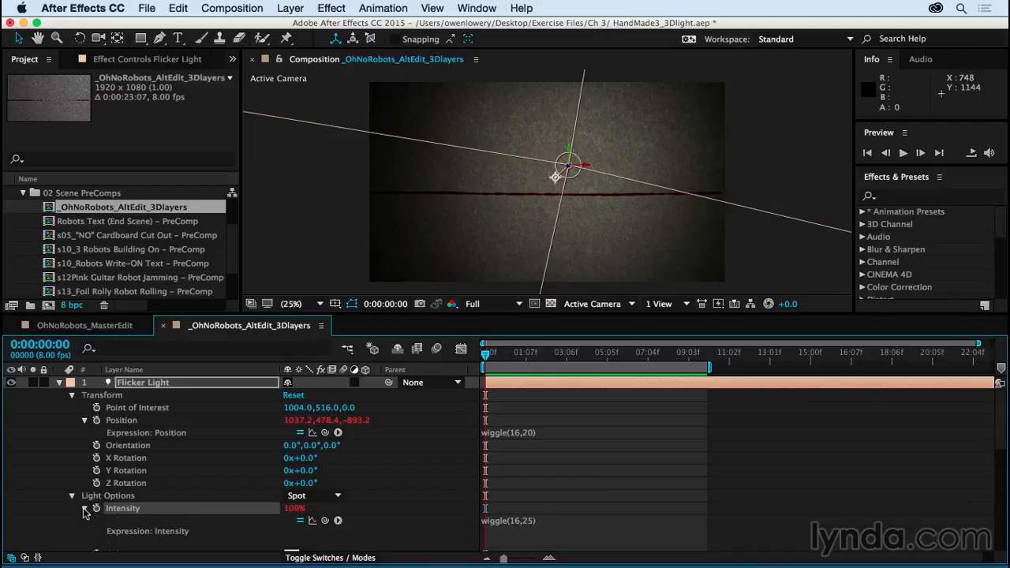
pyautogui.click(521, 527)
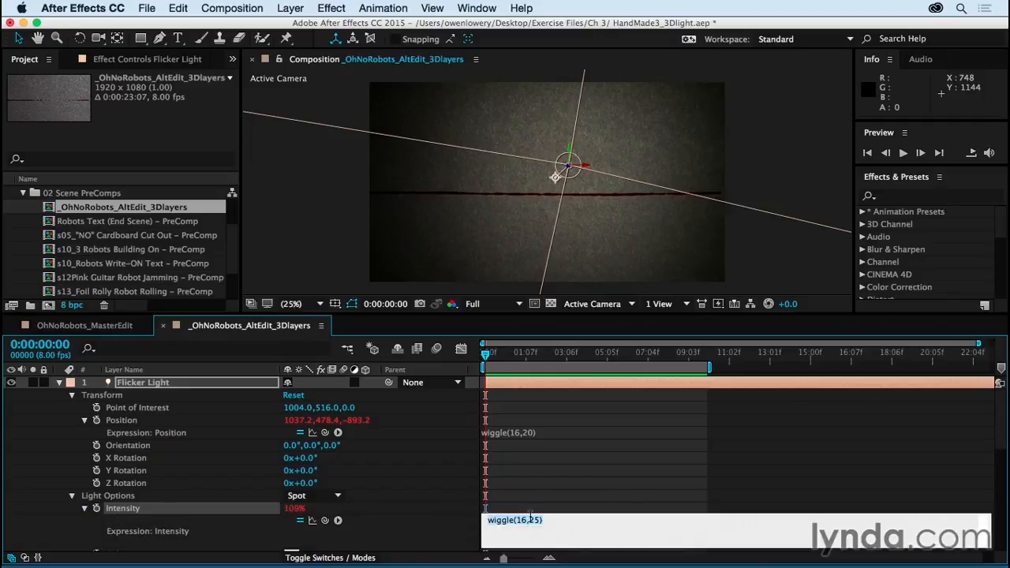
pyautogui.doubleClick(535, 520)
pyautogui.write('1')
pyautogui.click(557, 496)
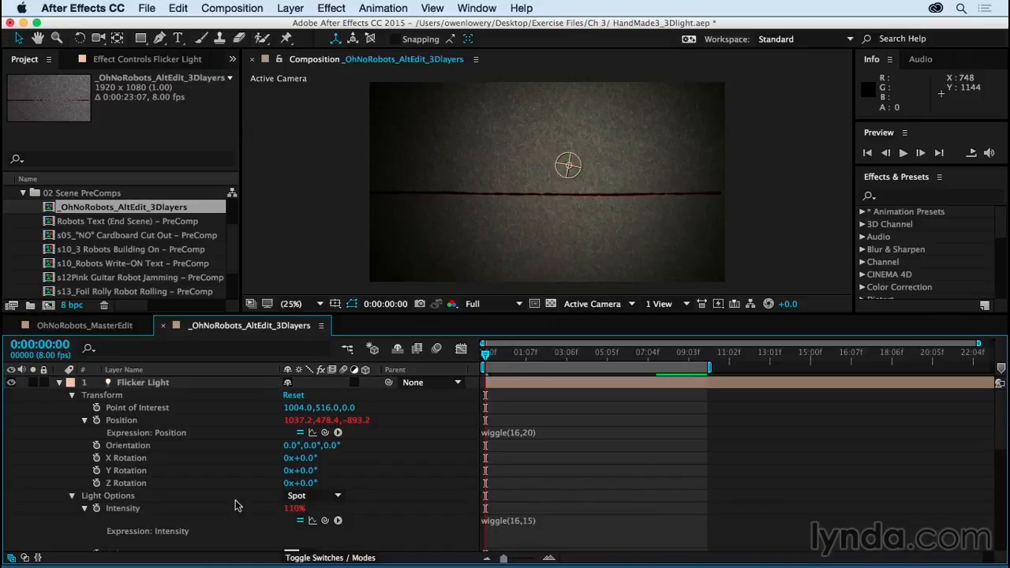
pyautogui.click(85, 507)
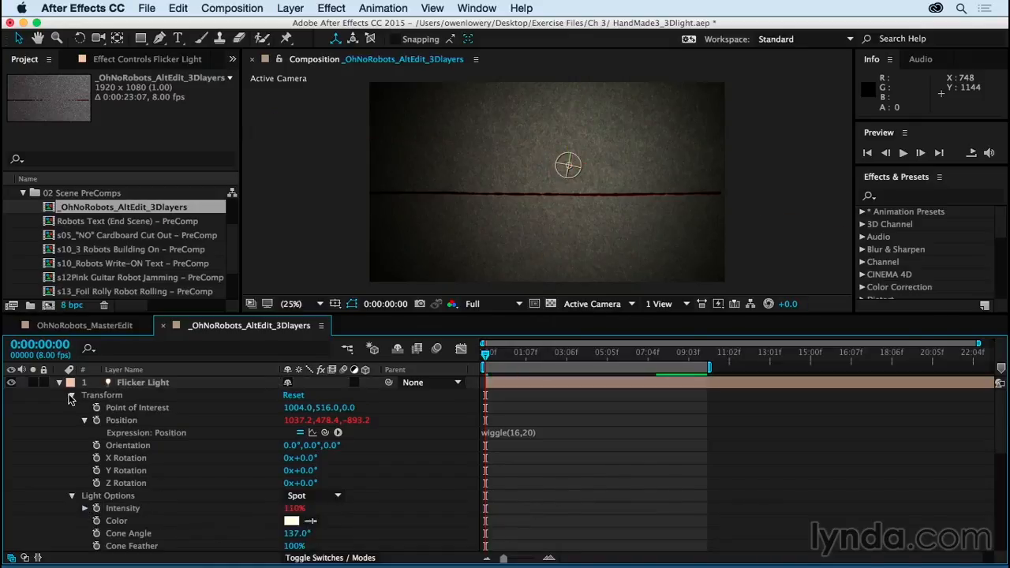
# Step: Collapse all of Flicker Light's properties and preview the work area with the softer flicker
pyautogui.click(71, 395)
pyautogui.click(71, 404)
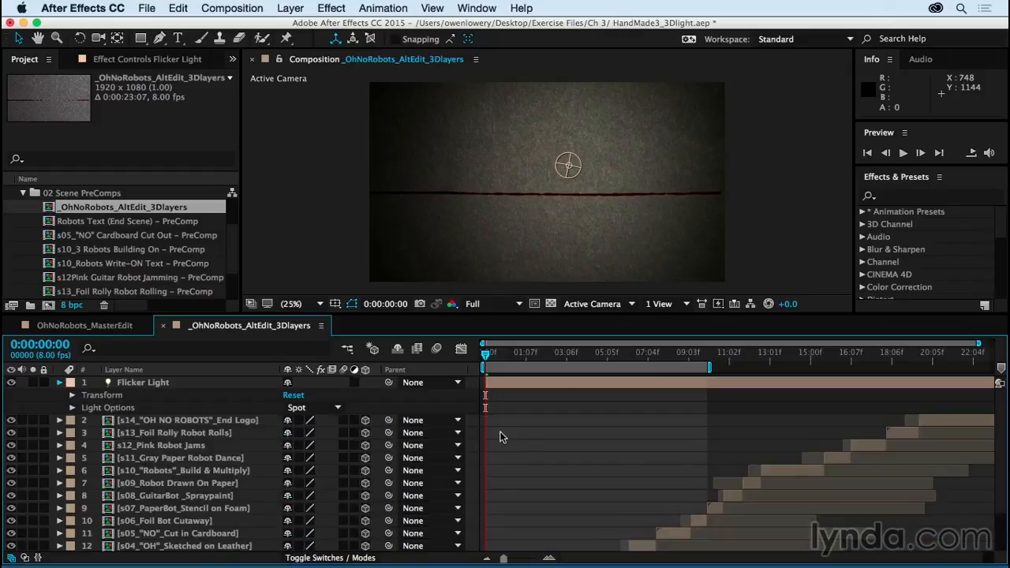
pyautogui.click(59, 382)
pyautogui.press('space')
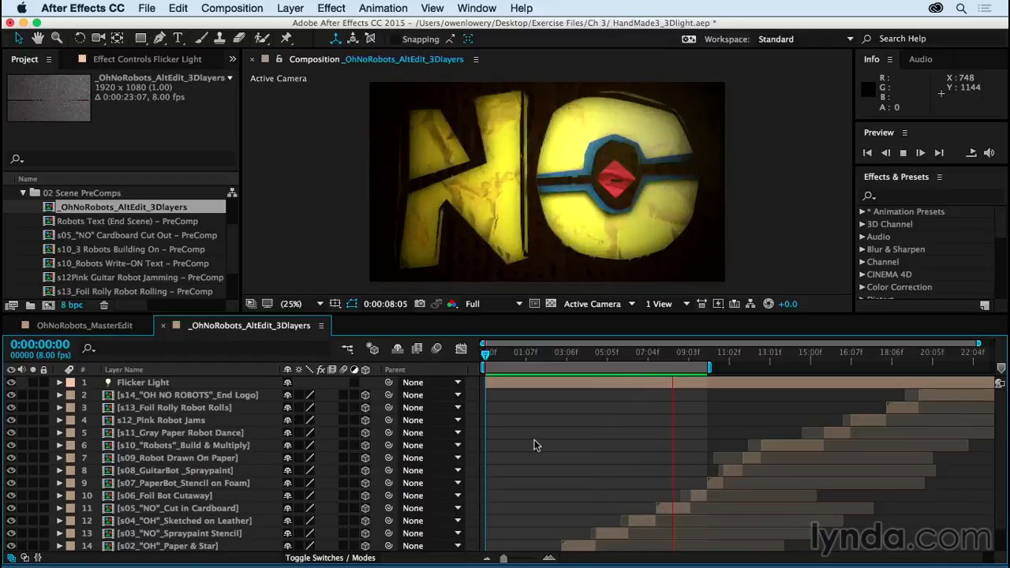
pyautogui.press('space')
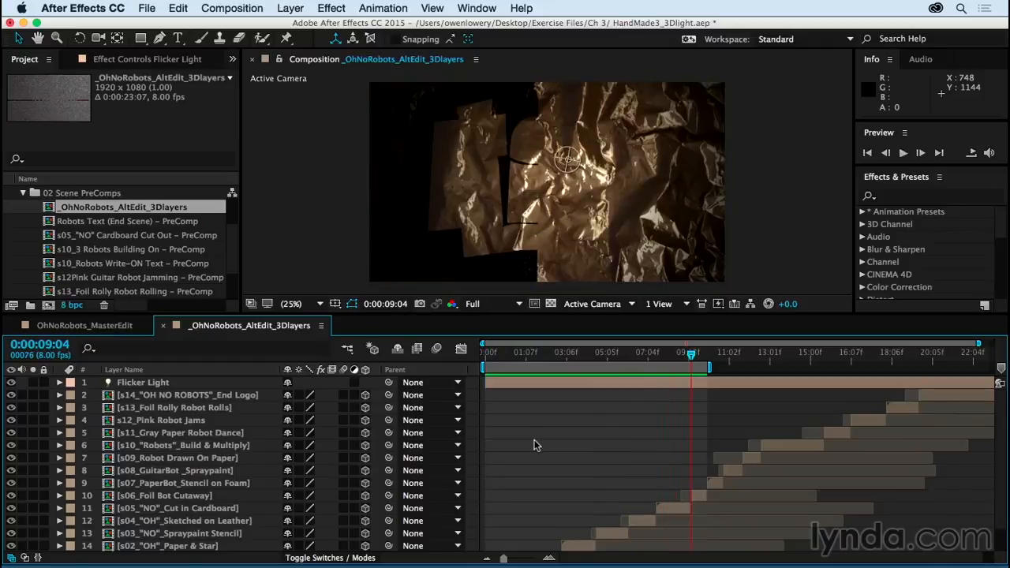
# Step: Save Flicker Light's Transform and Light Options as an animation preset named 3Dlight Flicker in the Robot Presets folder
pyautogui.click(59, 381)
pyautogui.moveTo(39, 394); pyautogui.dragTo(157, 414)
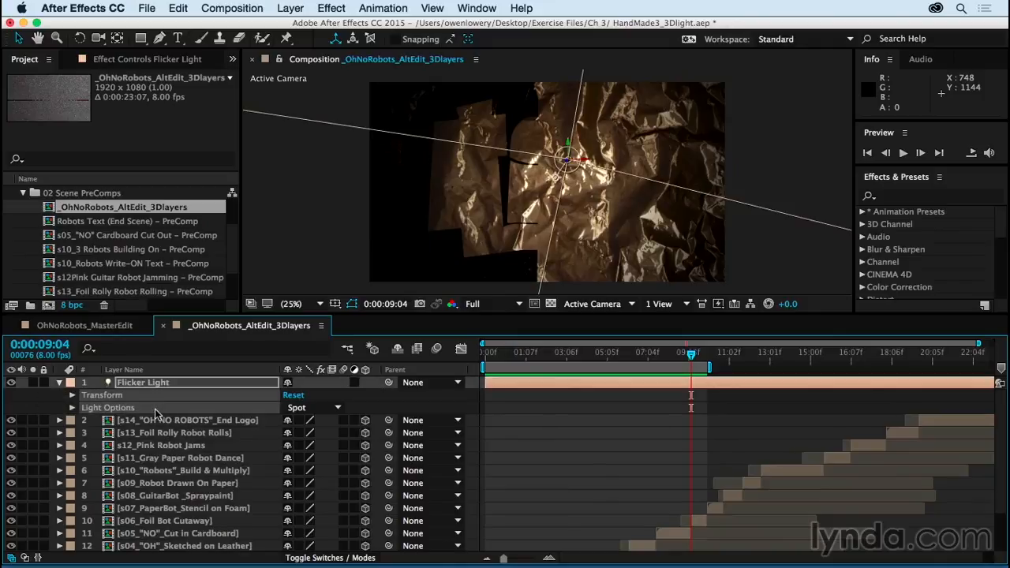
pyautogui.click(392, 9)
pyautogui.click(396, 27)
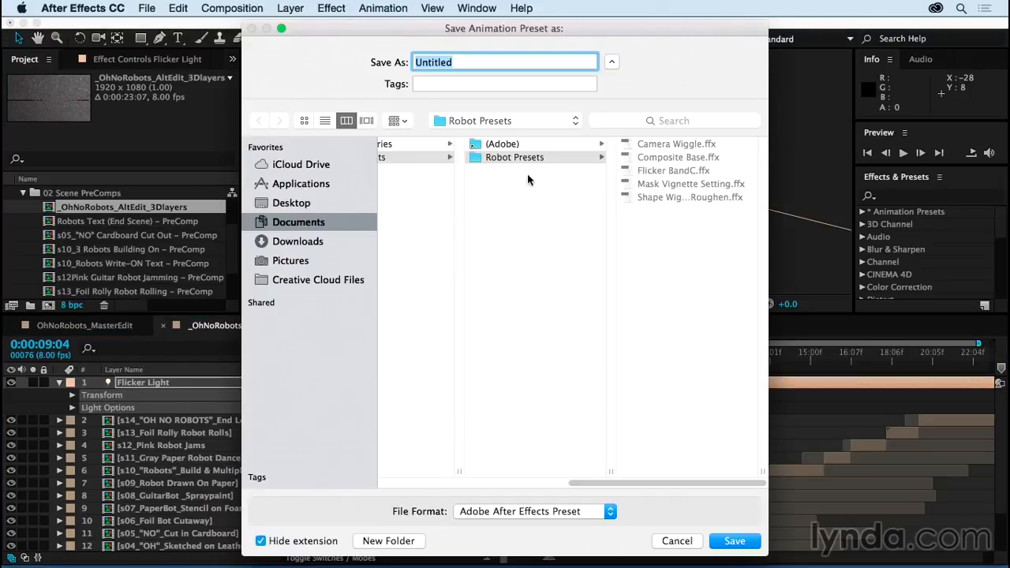
pyautogui.click(521, 157)
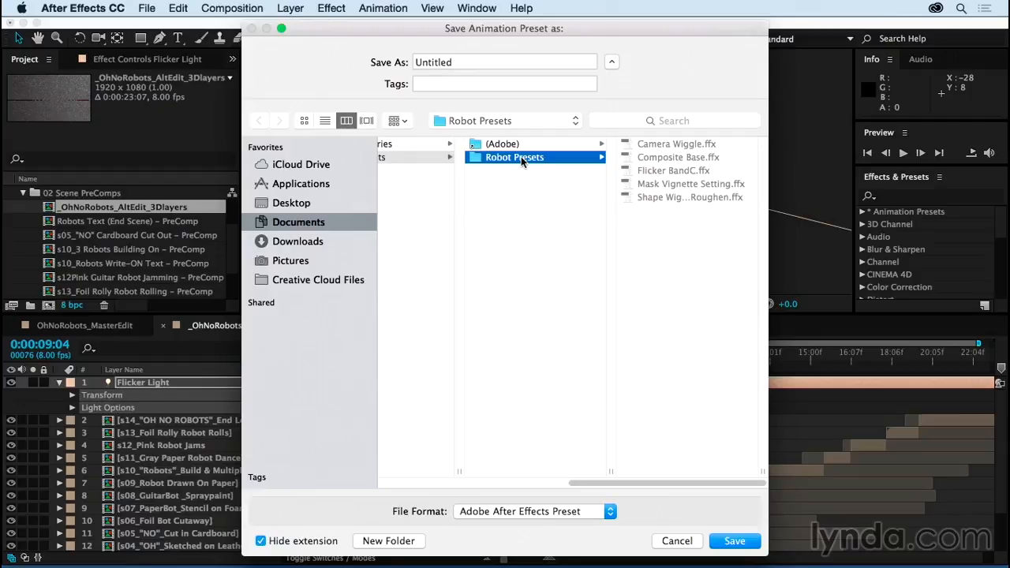
pyautogui.doubleClick(436, 65)
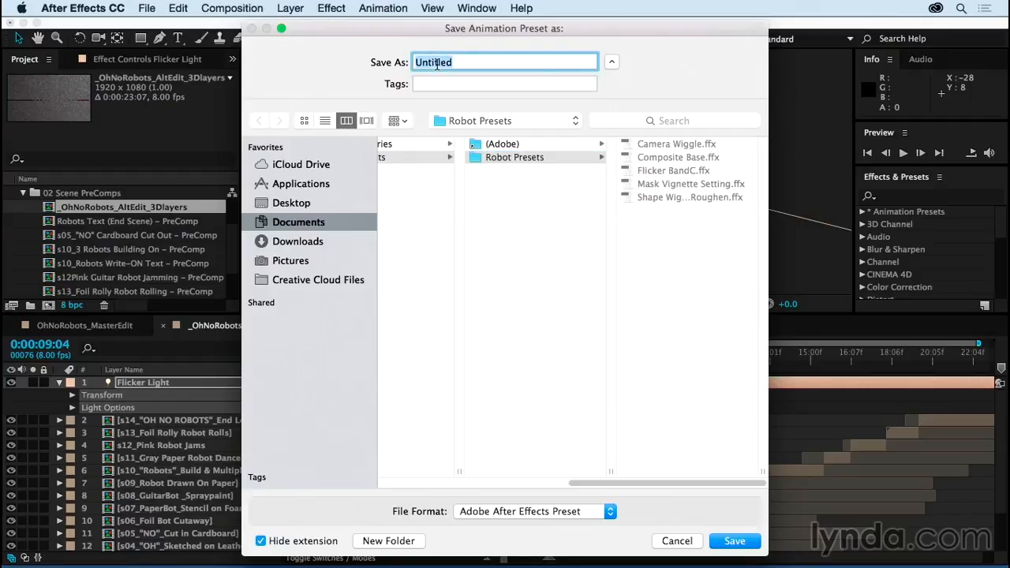
pyautogui.write('3Dlight Flicker')
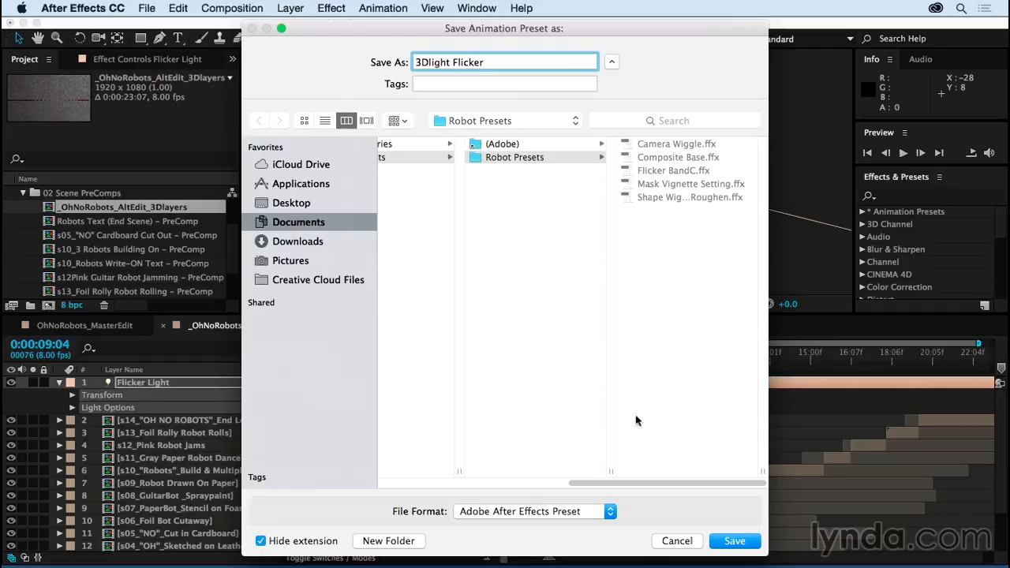
pyautogui.click(742, 541)
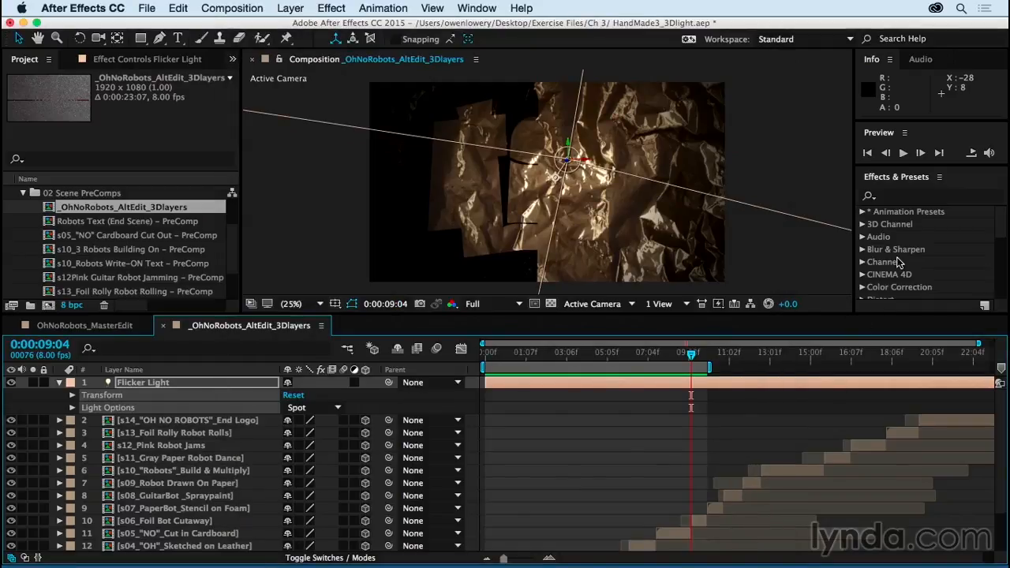
# Step: Locate the saved 3Dlight Flicker preset in the Robot Presets folder of the animation presets, and collapse the Flicker Light layer
pyautogui.click(863, 215)
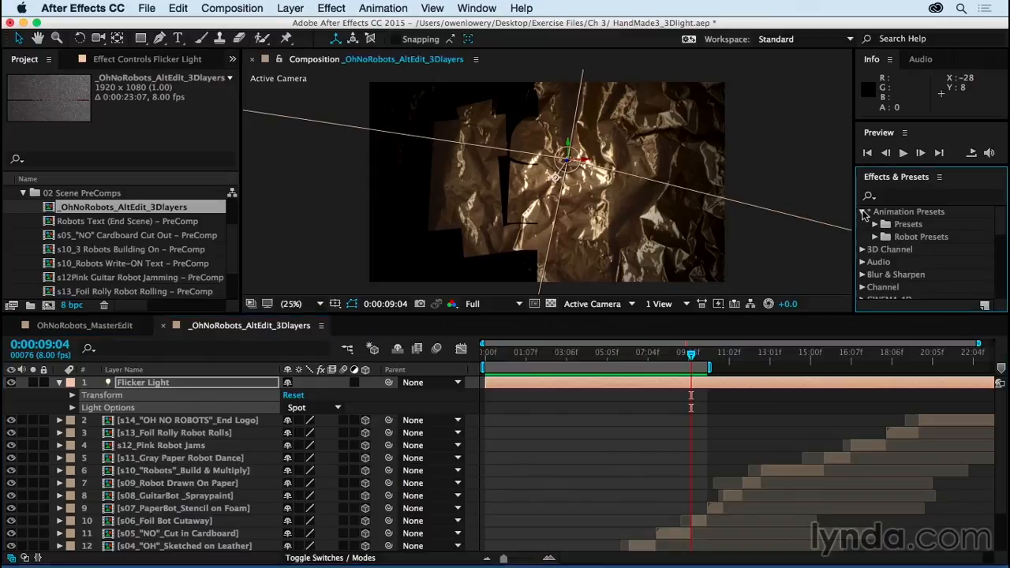
pyautogui.click(875, 236)
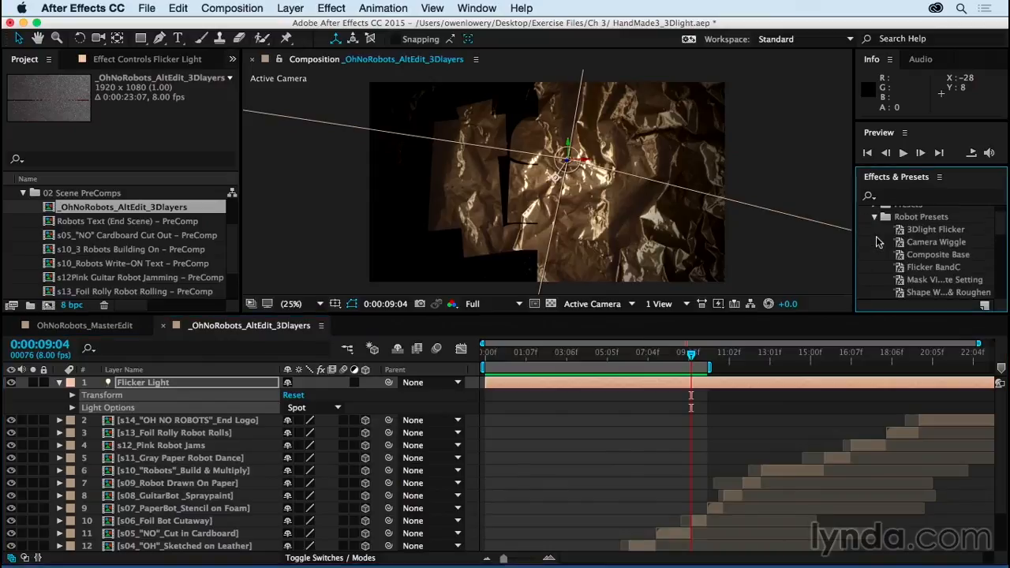
pyautogui.click(931, 231)
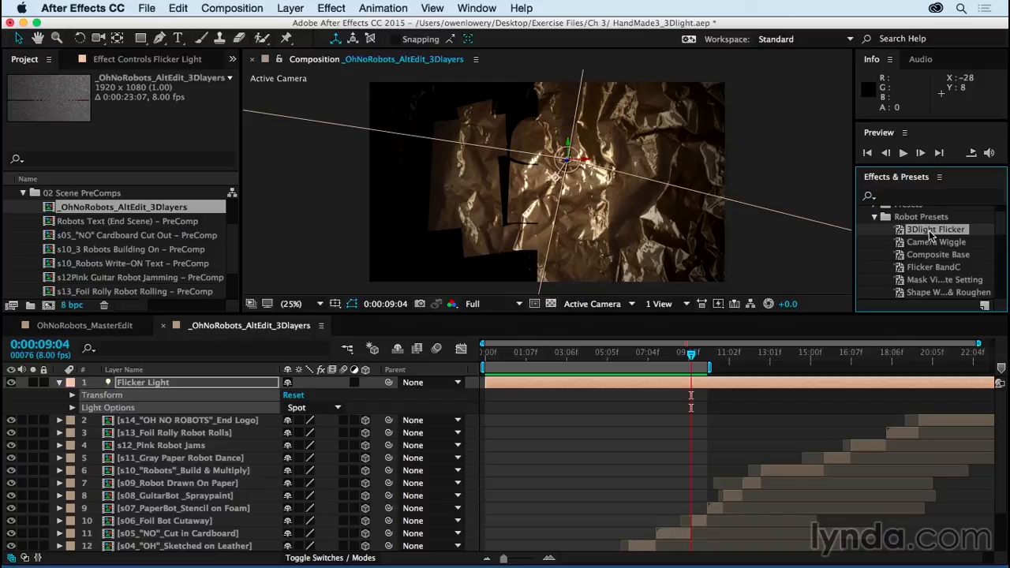
pyautogui.click(59, 382)
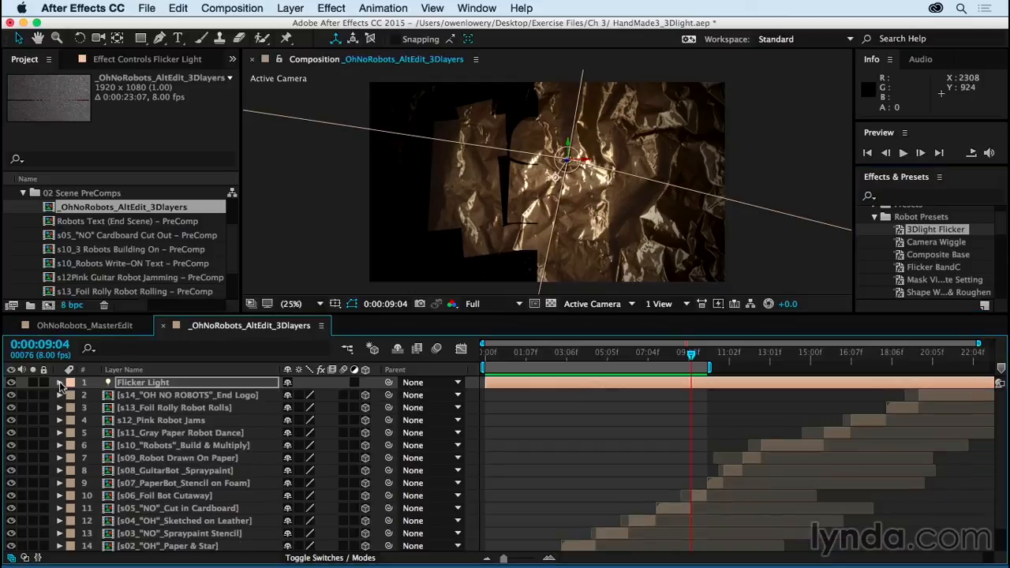
# Step: Hide Flicker Light and add a new spot light with 130% intensity, 90° cone angle and 50% cone feather for testing the preset
pyautogui.click(11, 382)
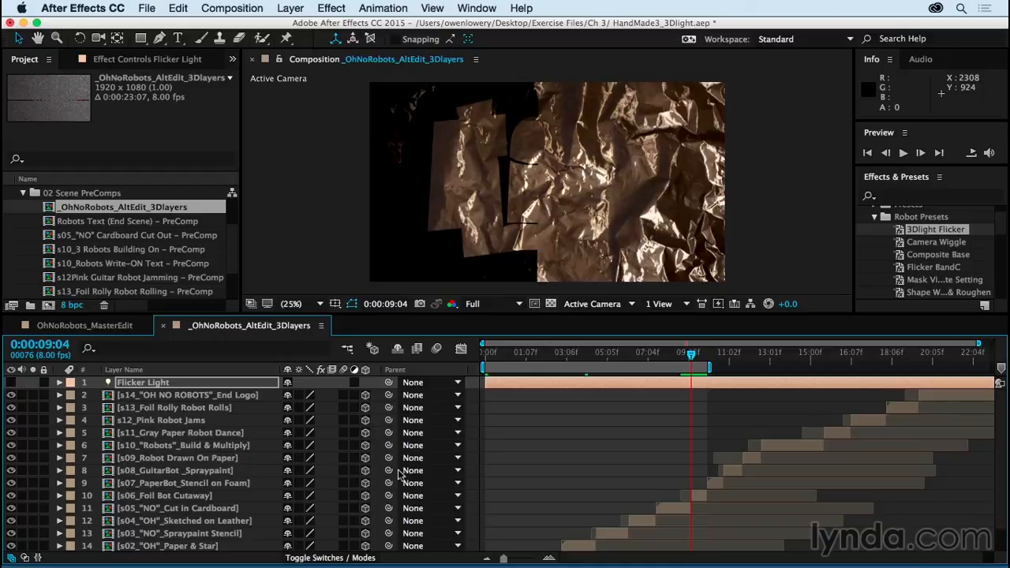
pyautogui.click(288, 6)
pyautogui.moveTo(295, 26)
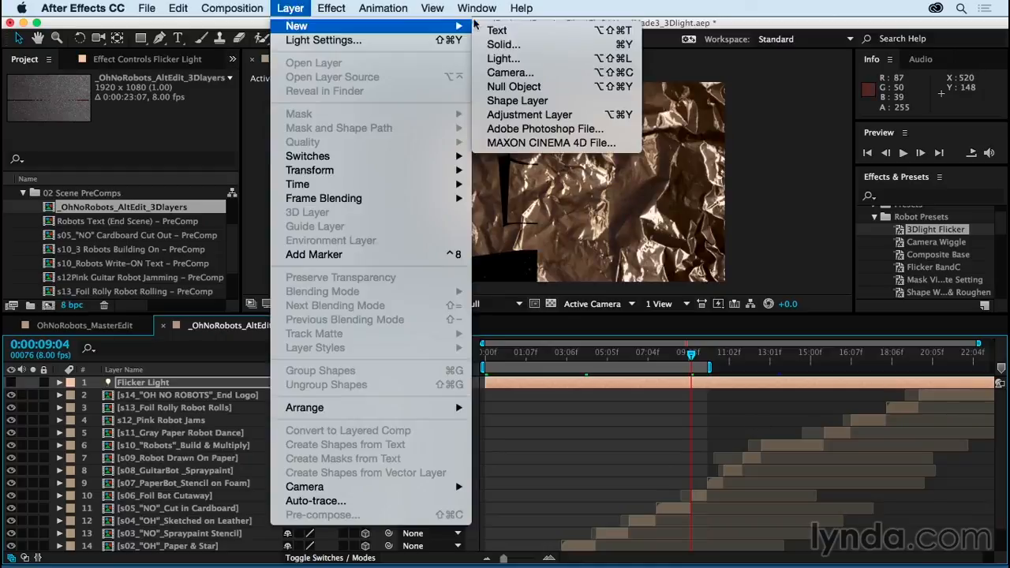
pyautogui.click(588, 62)
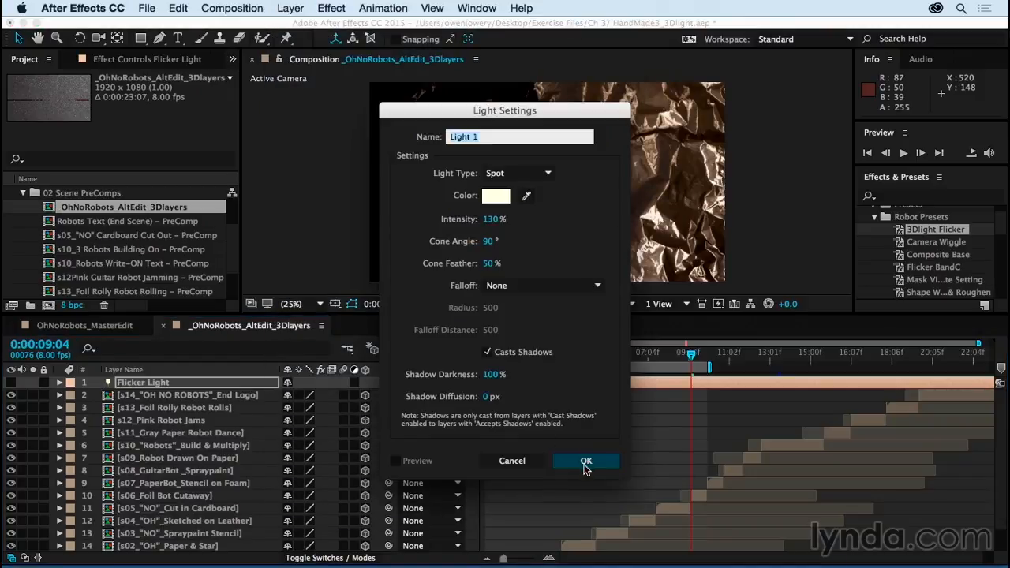
pyautogui.click(585, 461)
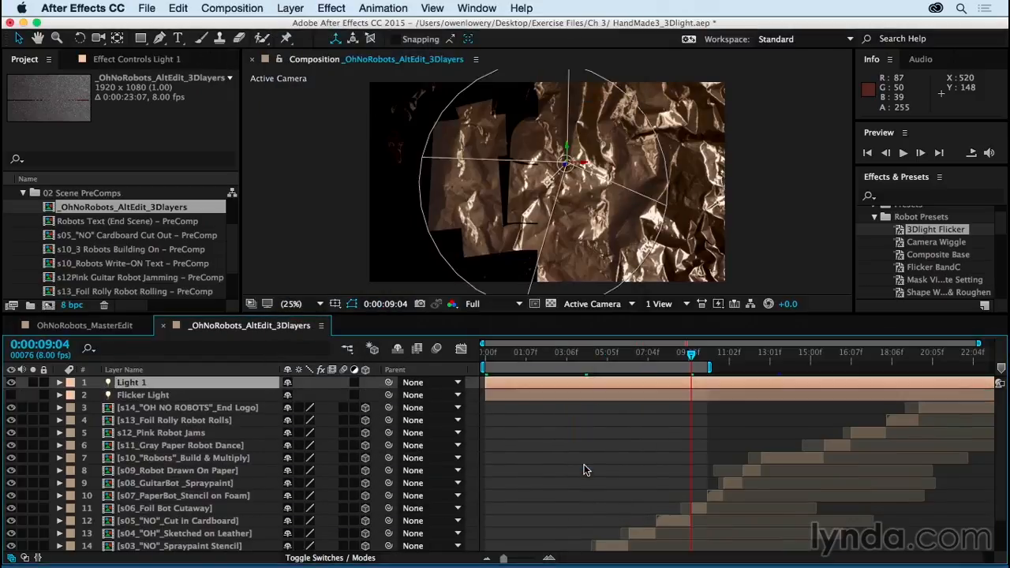
# Step: Apply the 3Dlight Flicker preset to the new spot light
pyautogui.click(933, 231)
pyautogui.moveTo(716, 378); pyautogui.dragTo(679, 381)
pyautogui.moveTo(933, 227); pyautogui.dragTo(592, 385)
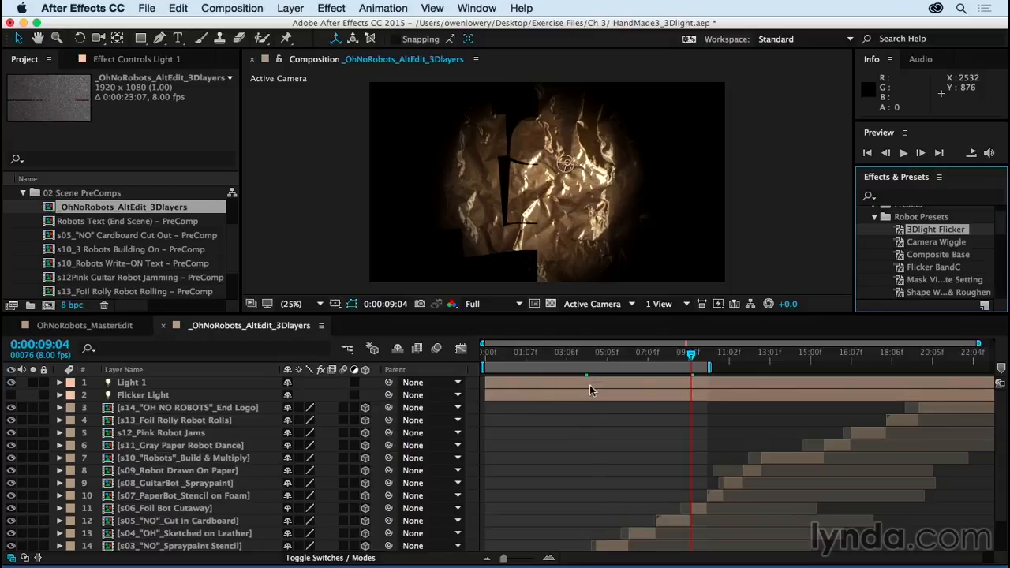
pyautogui.click(645, 381)
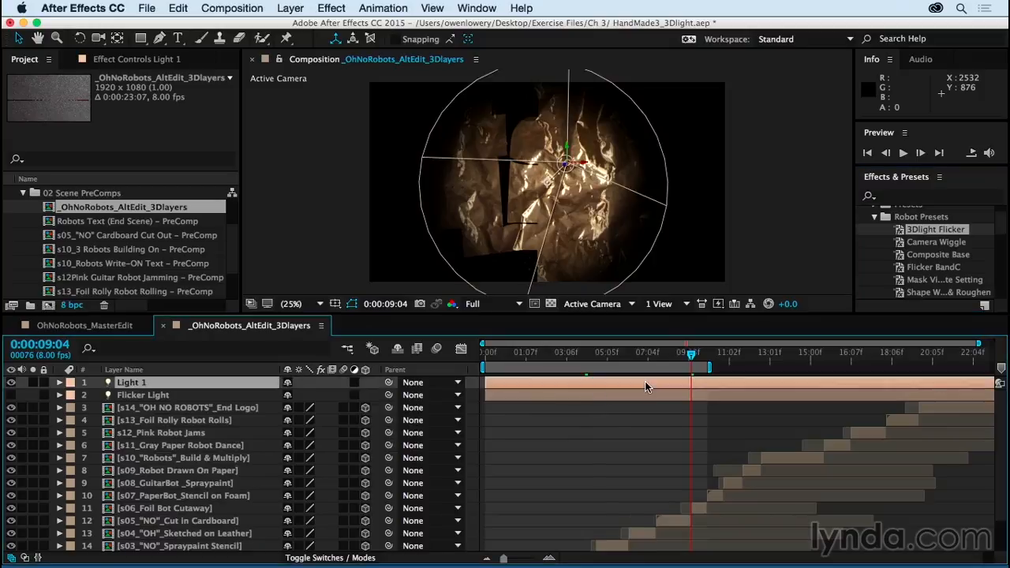
pyautogui.doubleClick(921, 231)
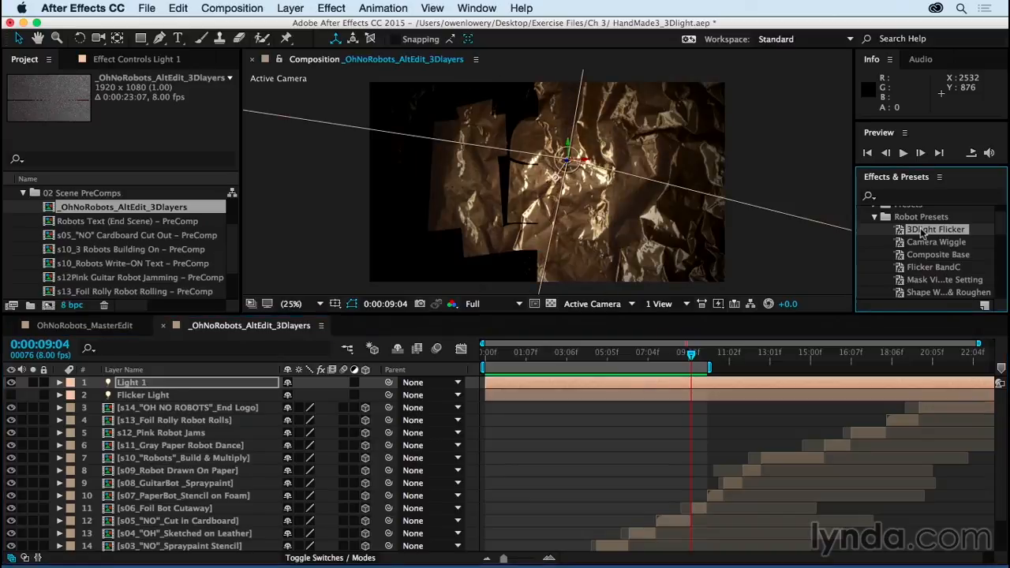
# Step: Expand both lights and compare the new light's Transform and Light Options with those of Flicker Light
pyautogui.click(59, 381)
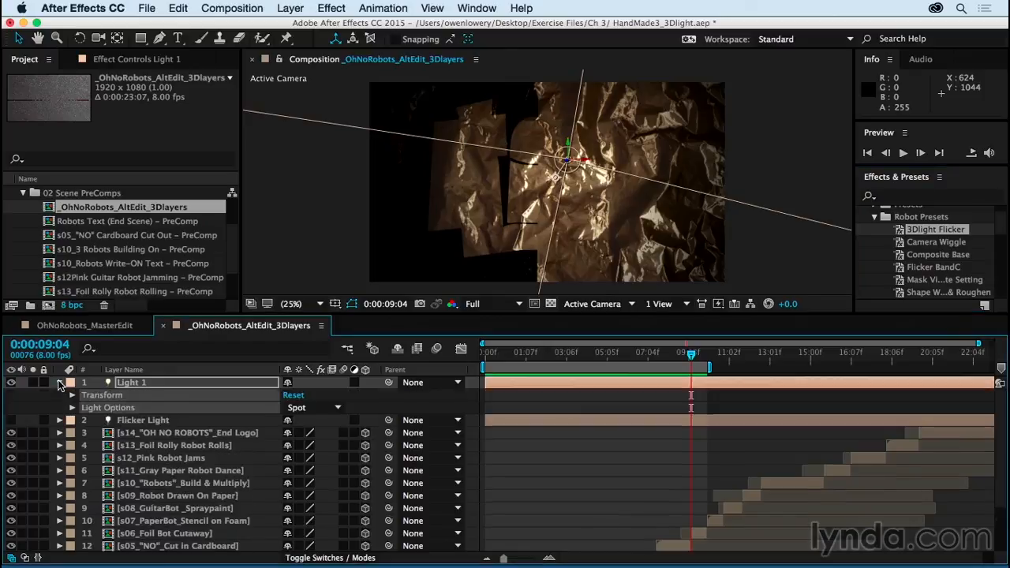
pyautogui.click(59, 420)
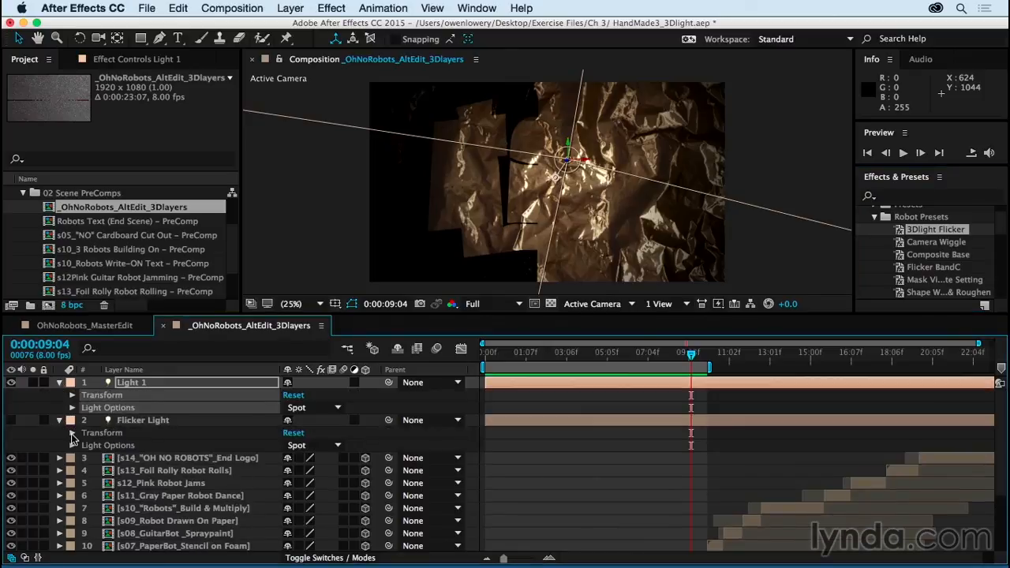
pyautogui.click(72, 444)
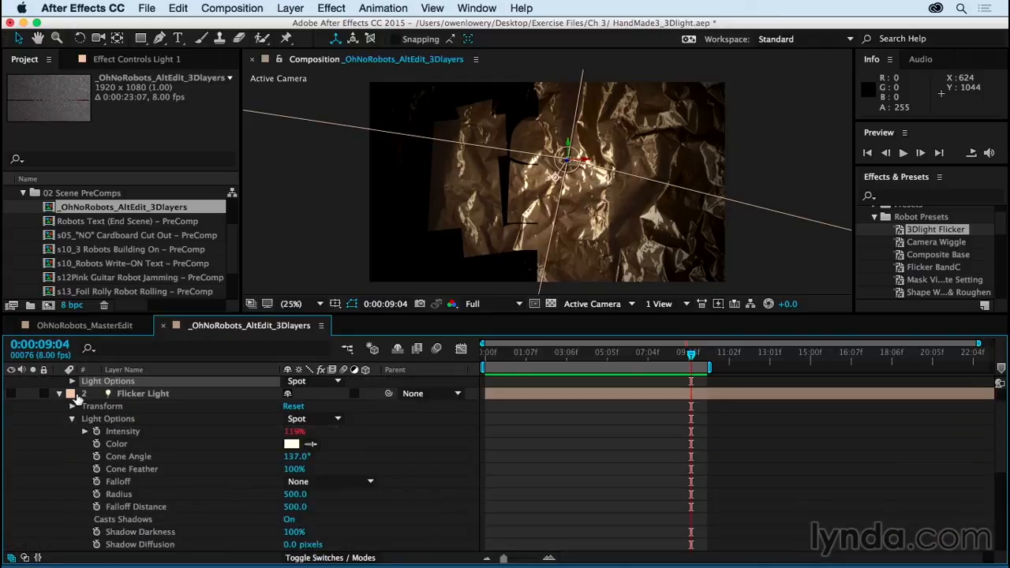
pyautogui.scroll(1, 78, 398)
pyautogui.click(72, 406)
pyautogui.scroll(1, 472, 518)
pyautogui.scroll(2, 471, 517)
pyautogui.scroll(-7, 471, 513)
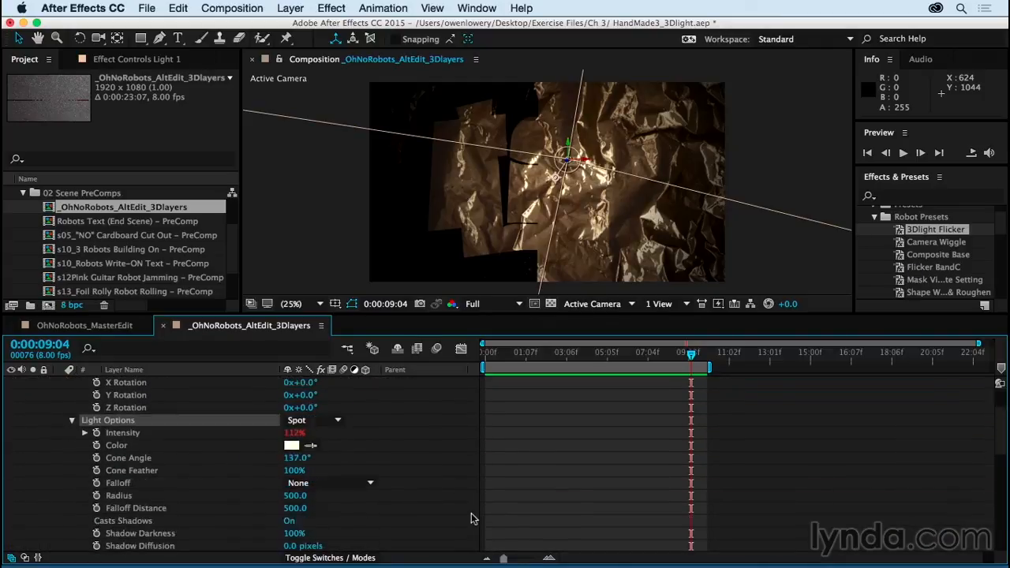
pyautogui.scroll(7, 471, 513)
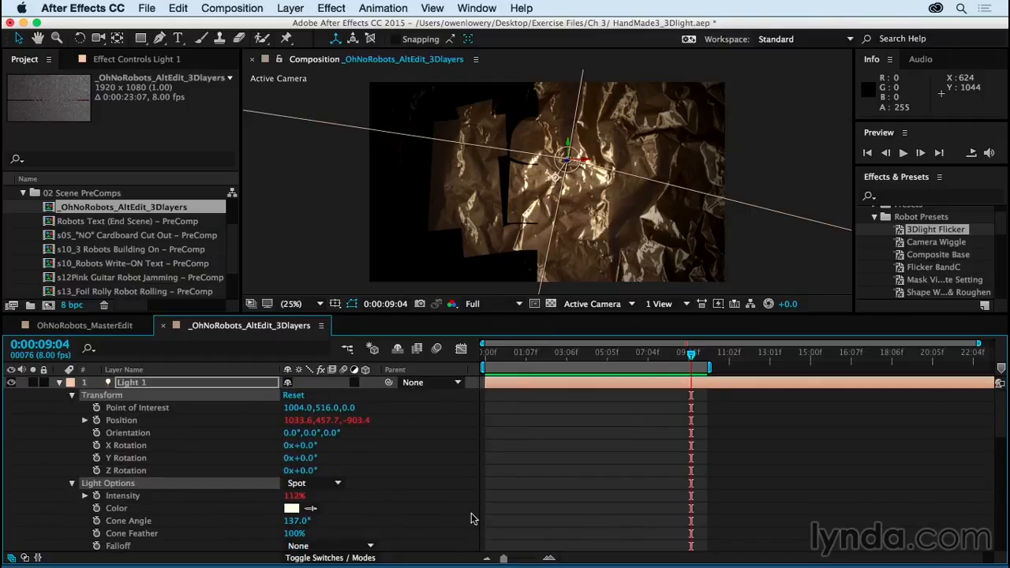
# Step: Move the current time to 0:00:05:03 and compare the Transform and Intensity values of both lights there
pyautogui.moveTo(676, 355); pyautogui.dragTo(601, 360)
pyautogui.scroll(-7, 188, 439)
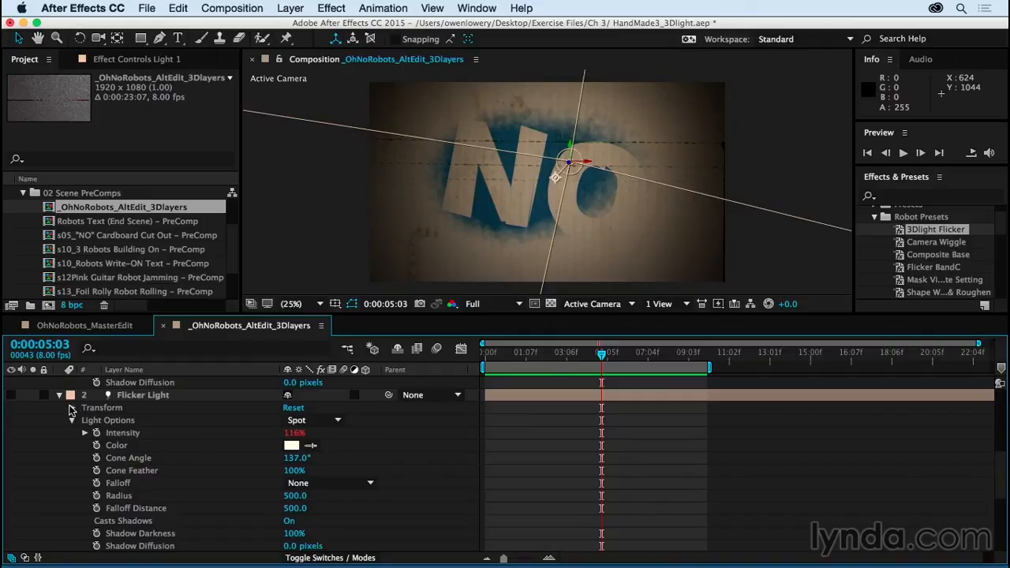
pyautogui.click(71, 408)
pyautogui.scroll(7, 238, 440)
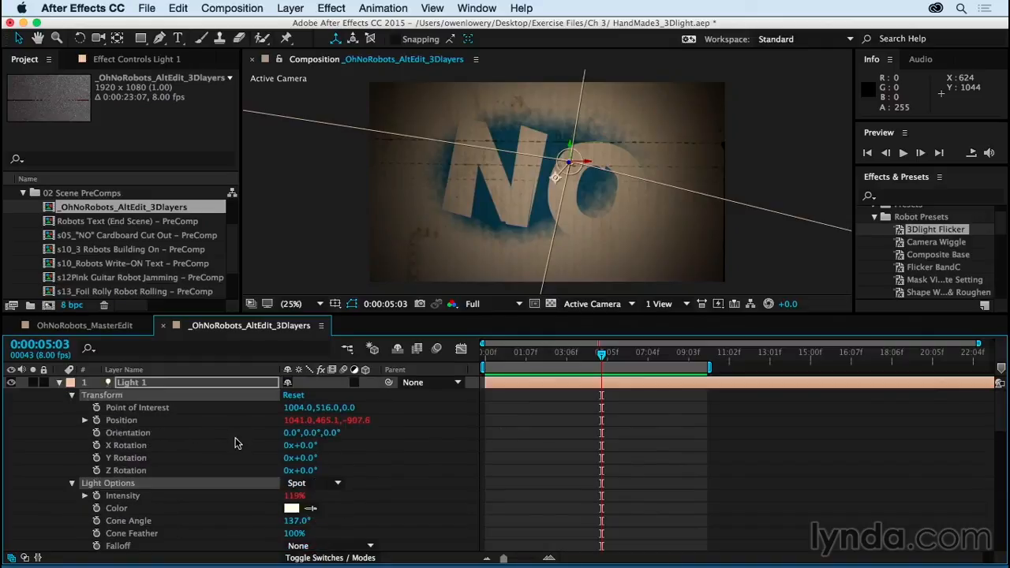
# Step: Collapse both lights, delete the new test light and make Flicker Light visible again
pyautogui.click(60, 381)
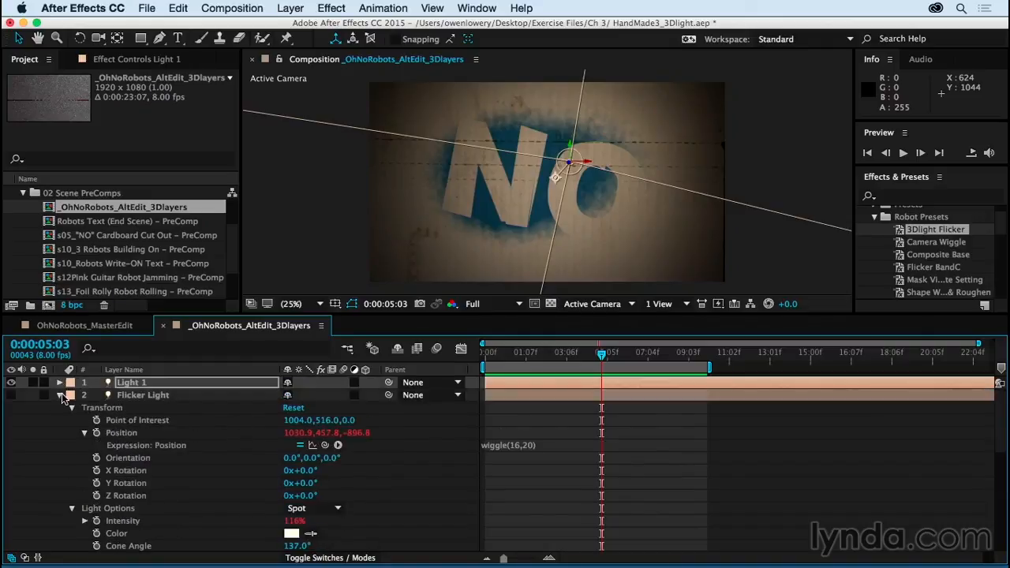
pyautogui.click(60, 394)
pyautogui.press('Delete')
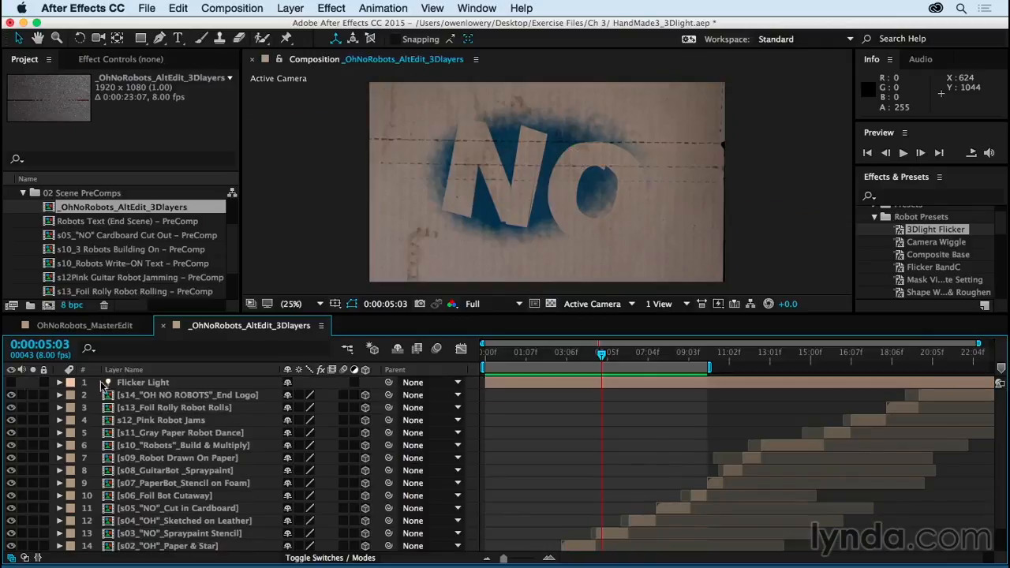
pyautogui.click(11, 381)
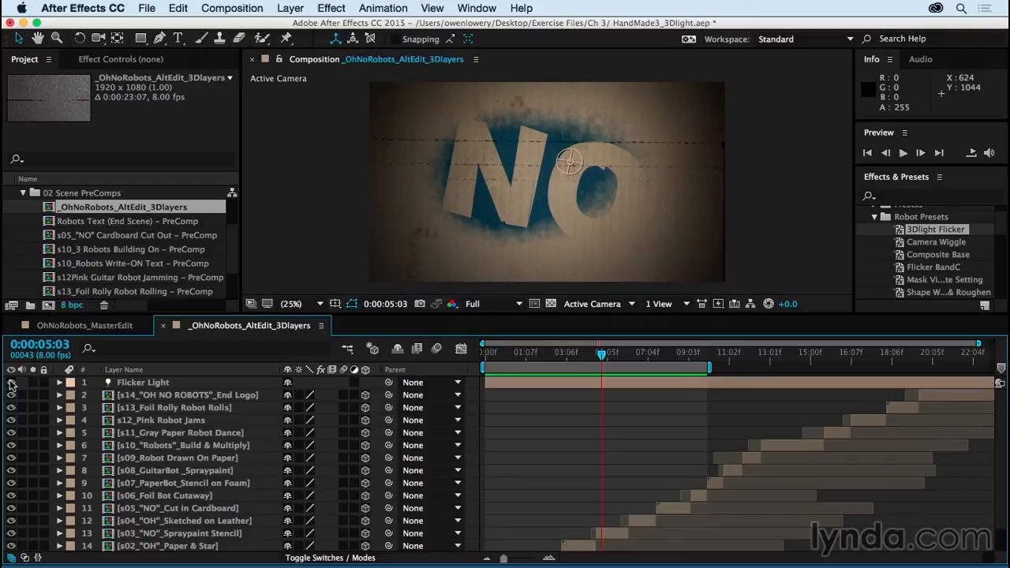
# Step: Close the _OhNoRobots_AltEdit_3Dlayers timeline, collapse the animation presets list and look over the layers of OhNoRobots_MasterEdit
pyautogui.click(160, 325)
pyautogui.scroll(1, 919, 230)
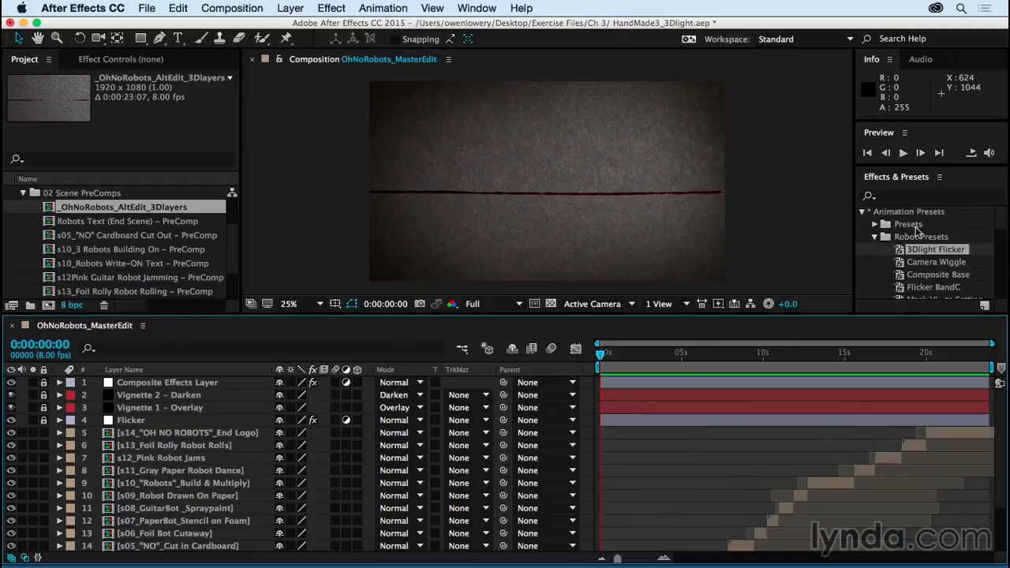
pyautogui.click(863, 213)
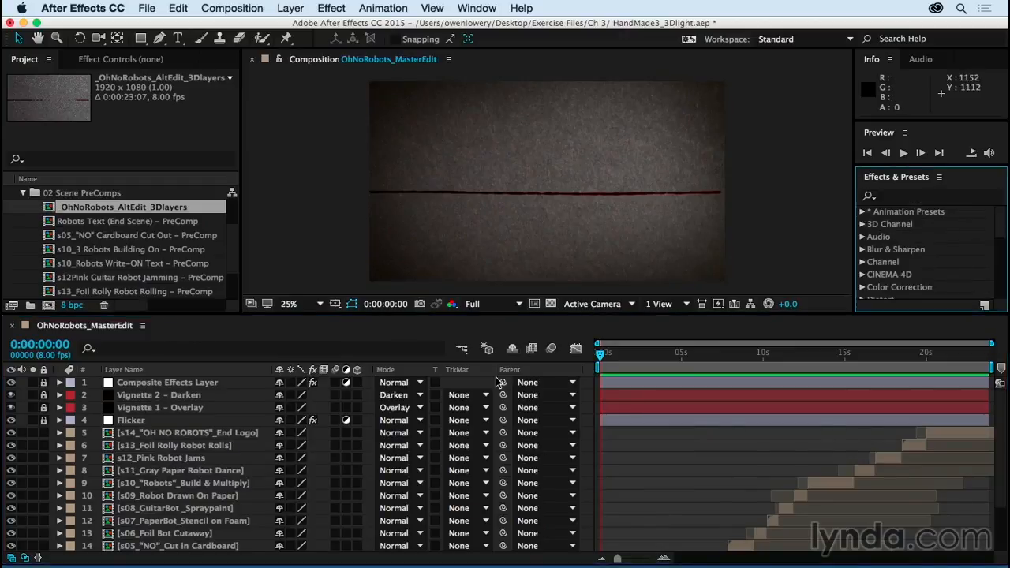
pyautogui.scroll(-2, 680, 456)
pyautogui.scroll(-3, 680, 456)
pyautogui.scroll(5, 680, 456)
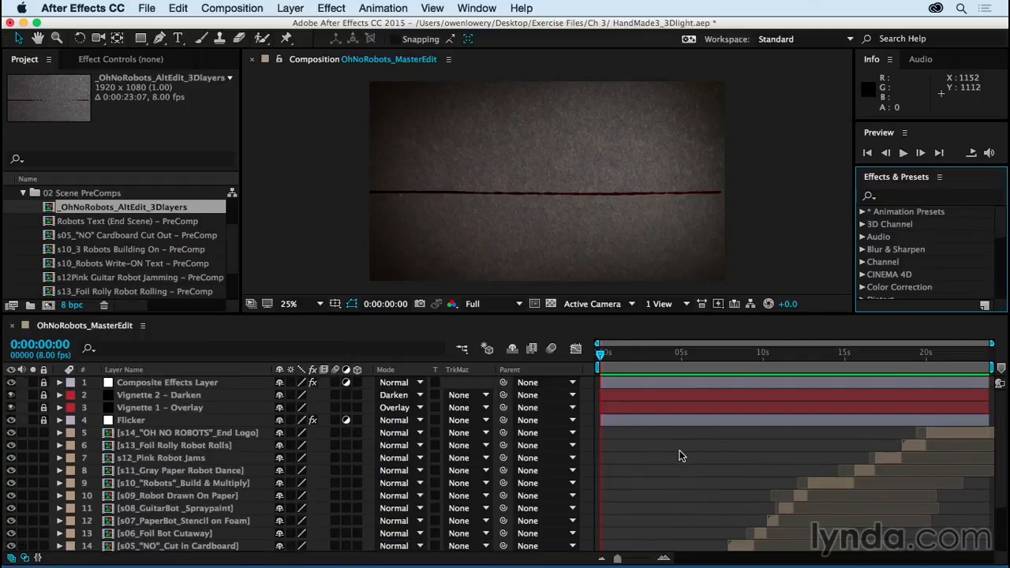